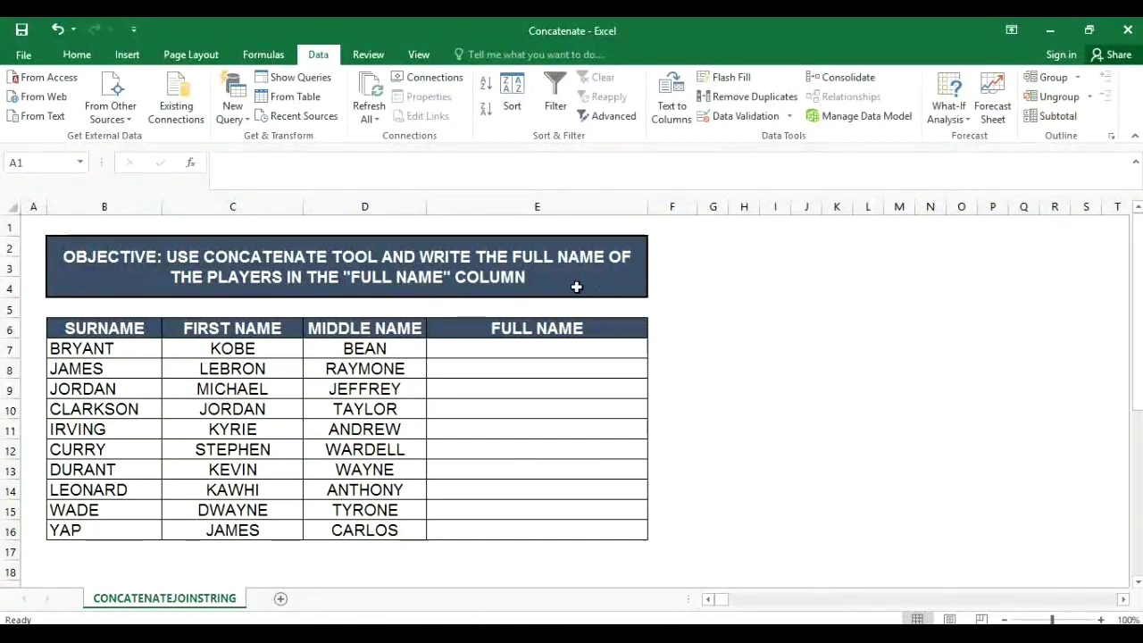
Build =CONCATENATE(C7,D7,B7 in E7, joining first name, middle name and surname.
{"action": "left_click", "coordinate": [109, 349]}
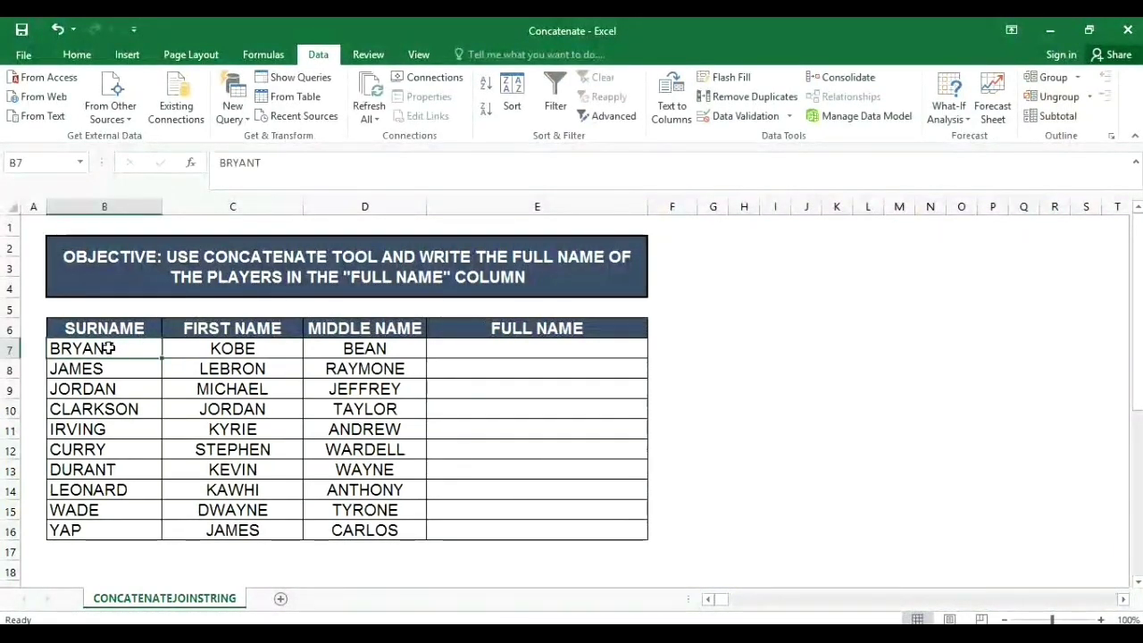
{"action": "left_click", "coordinate": [543, 351]}
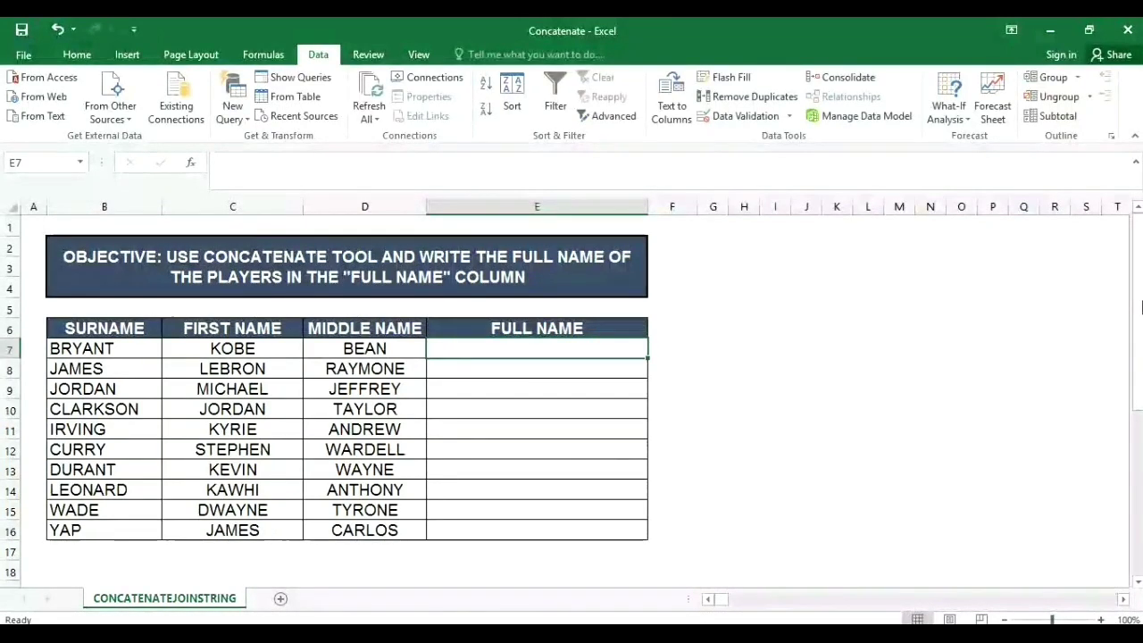
{"action": "type", "text": "="}
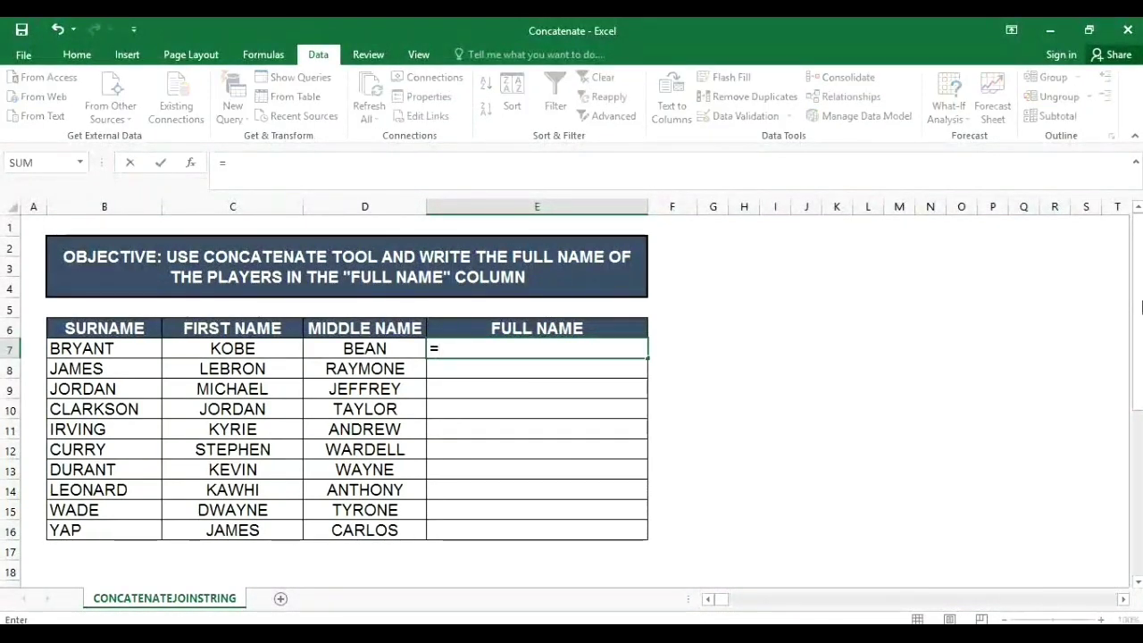
{"action": "type", "text": "CONCATE"}
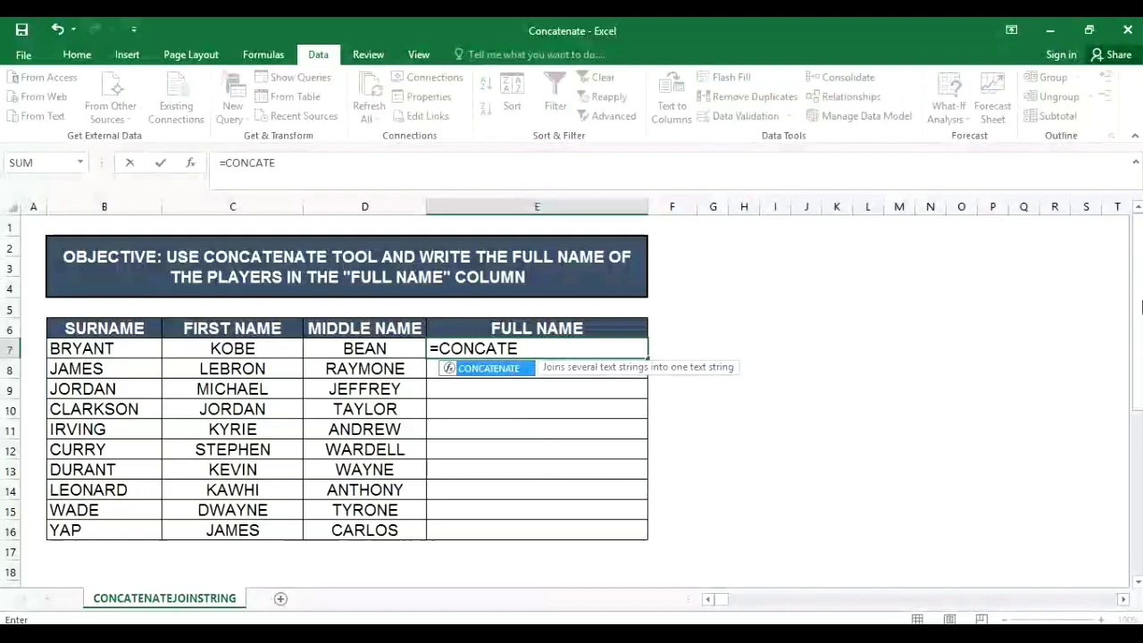
{"action": "type", "text": "NATE"}
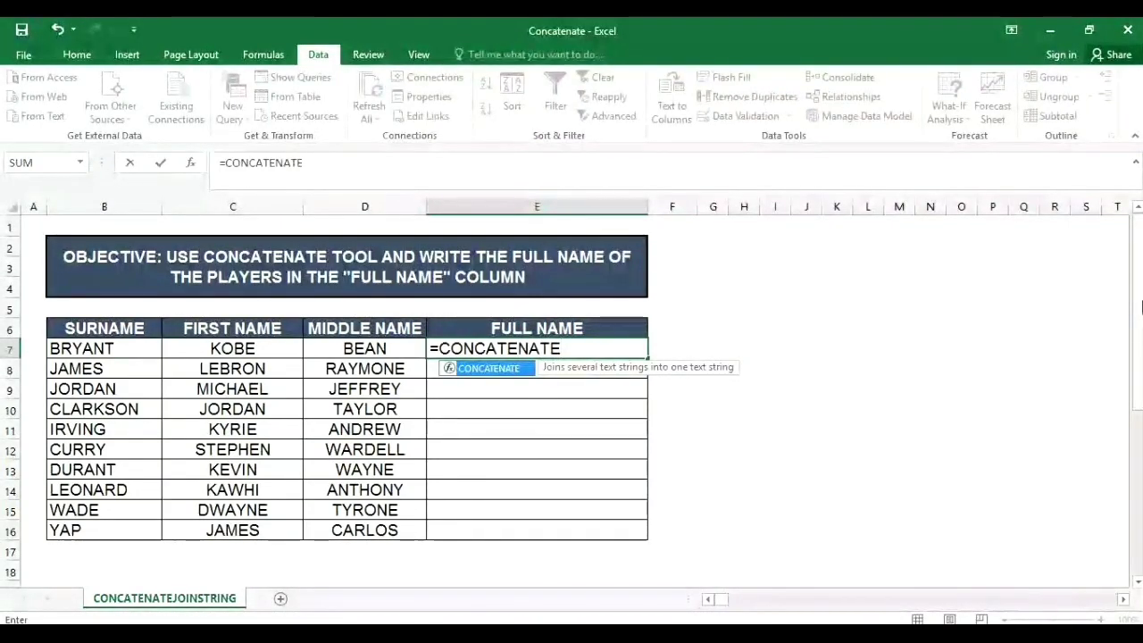
{"action": "type", "text": "("}
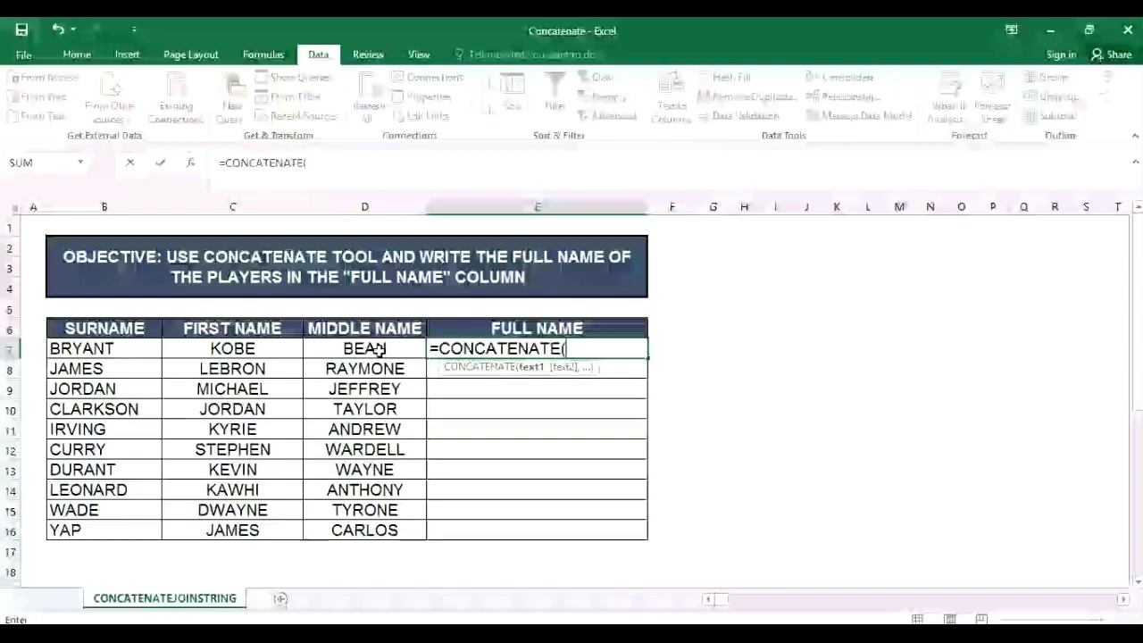
{"action": "left_click", "coordinate": [251, 349]}
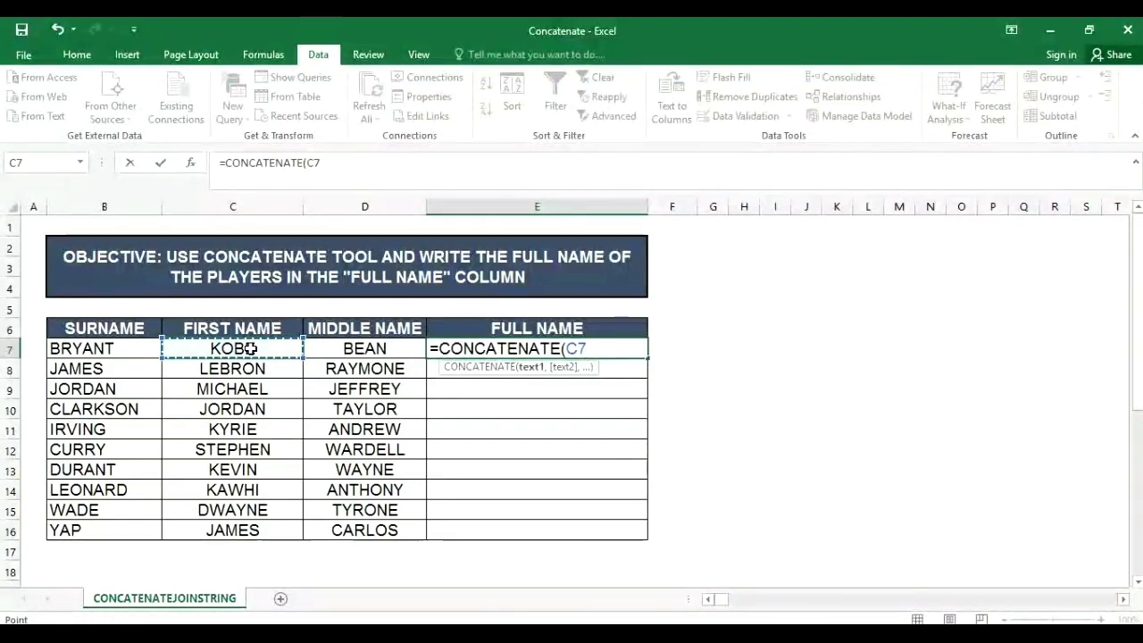
{"action": "type", "text": ","}
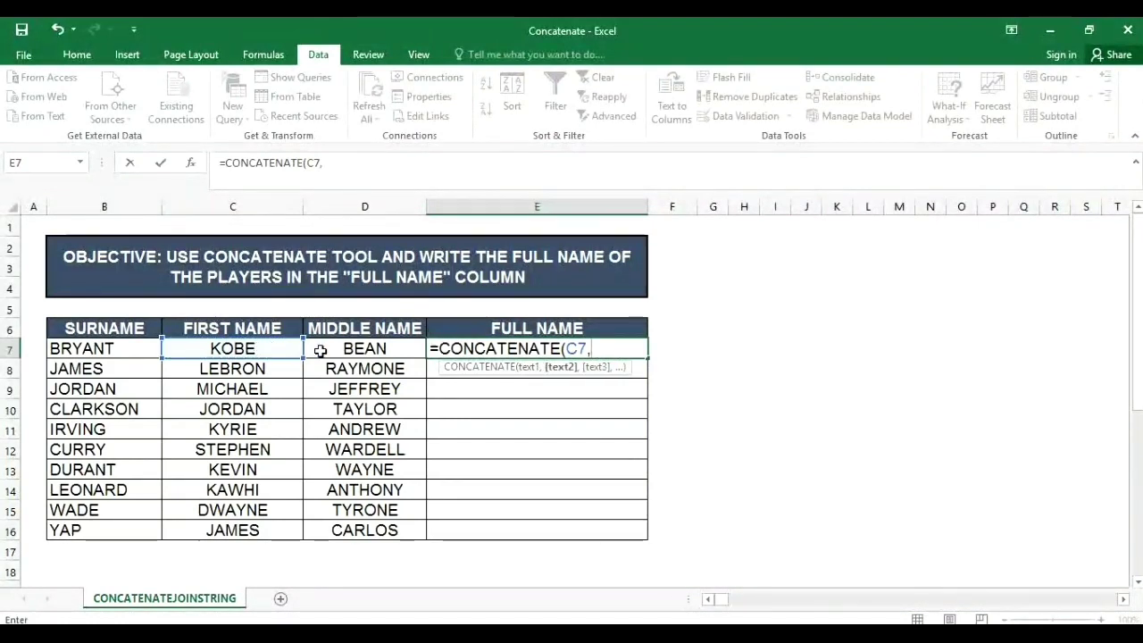
{"action": "left_click", "coordinate": [354, 345]}
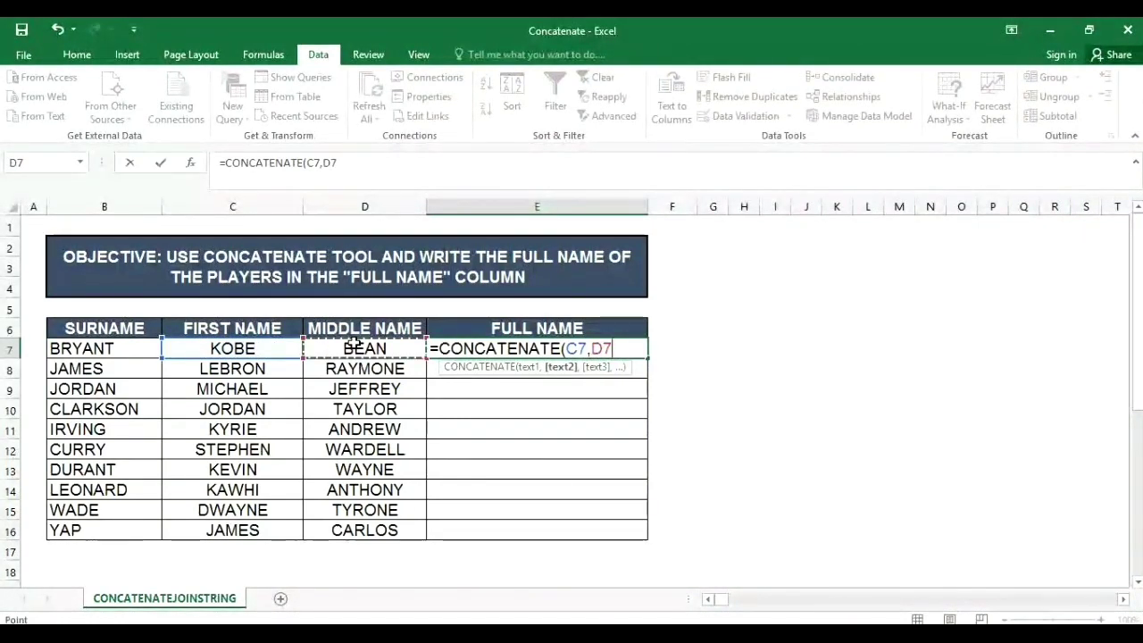
{"action": "type", "text": ","}
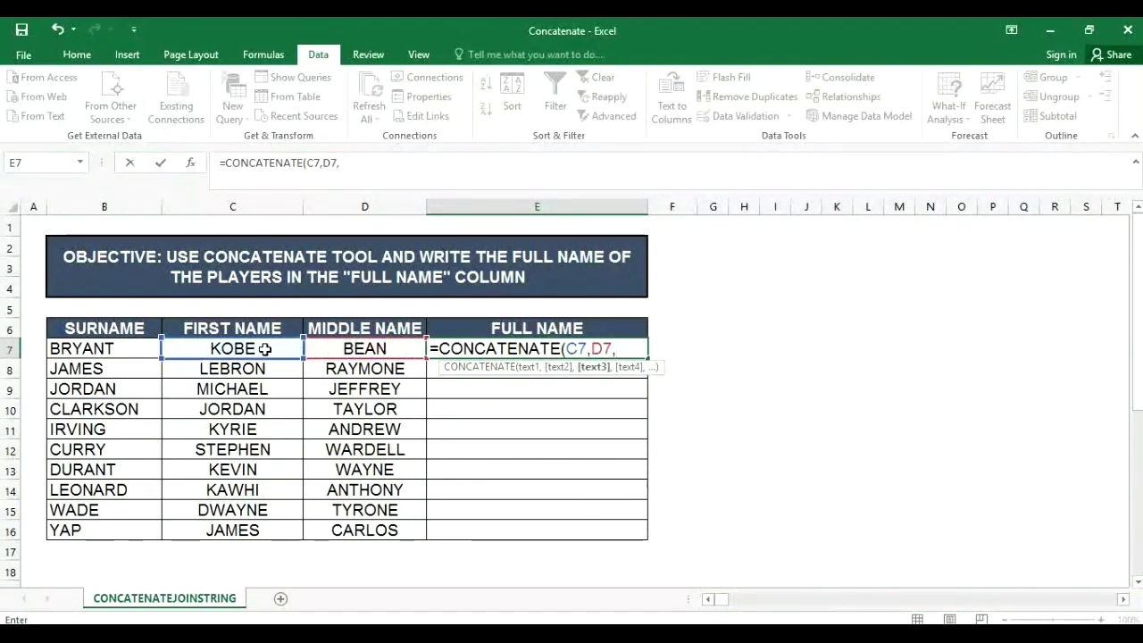
{"action": "left_click", "coordinate": [122, 348]}
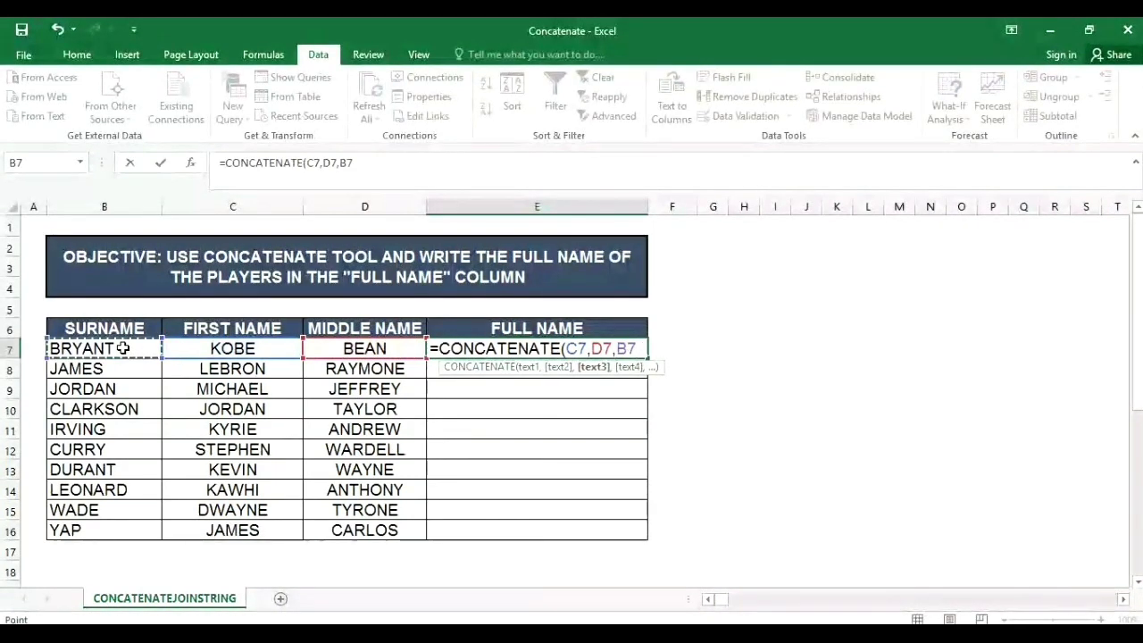
Close and enter the E7 formula, showing KOBEBEANBRYANT, then reselect E7 to review it.
{"action": "type", "text": ")"}
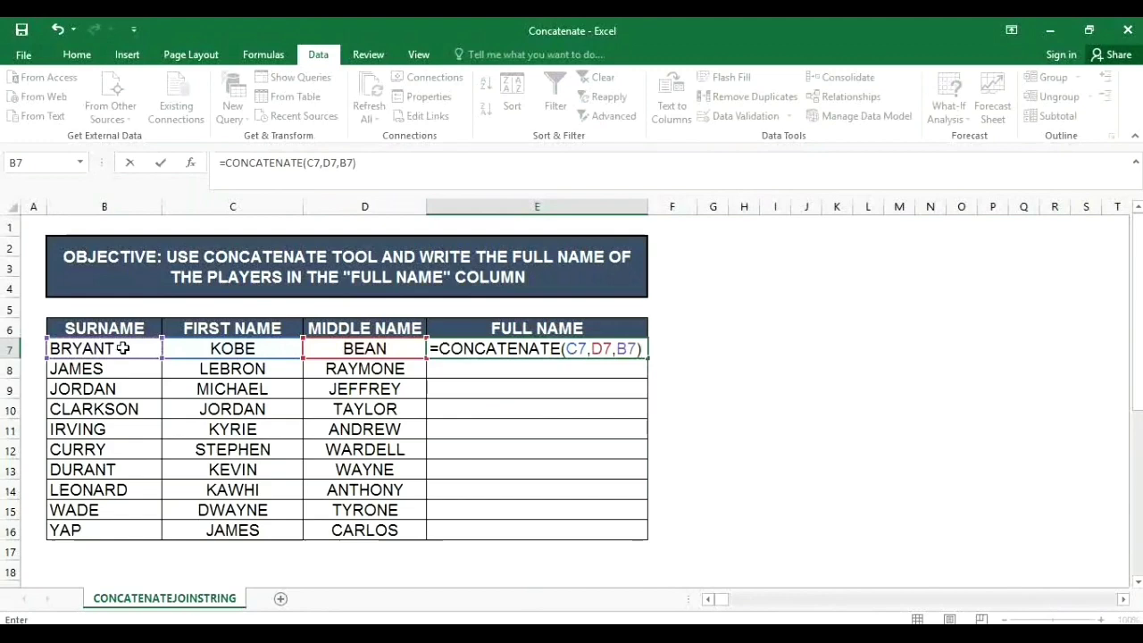
{"action": "key", "text": "Return"}
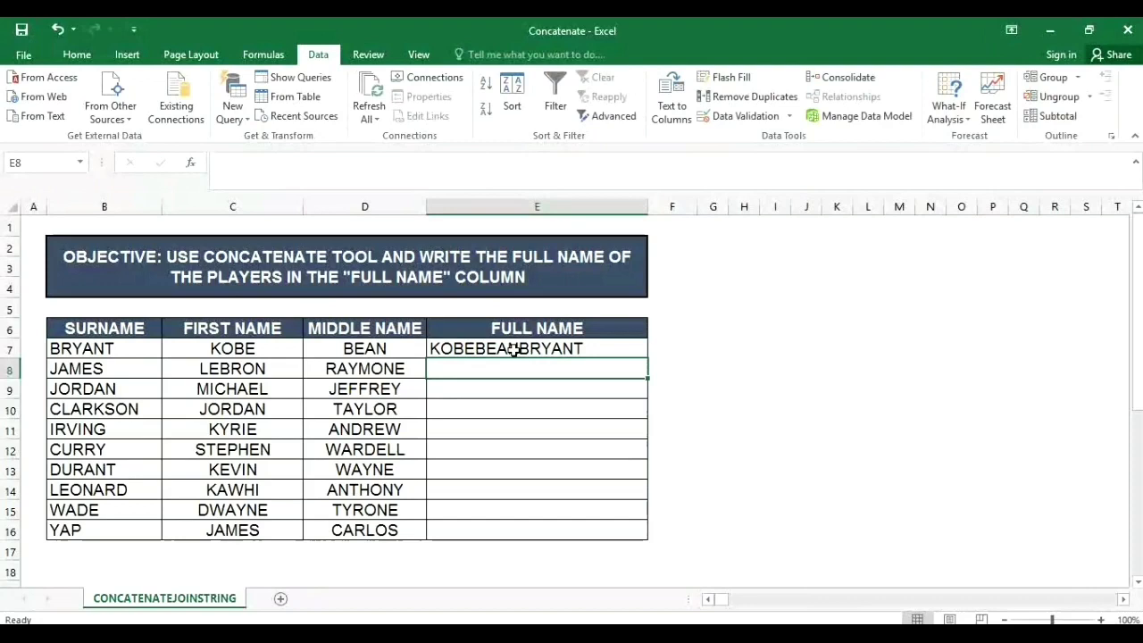
{"action": "left_click", "coordinate": [514, 349]}
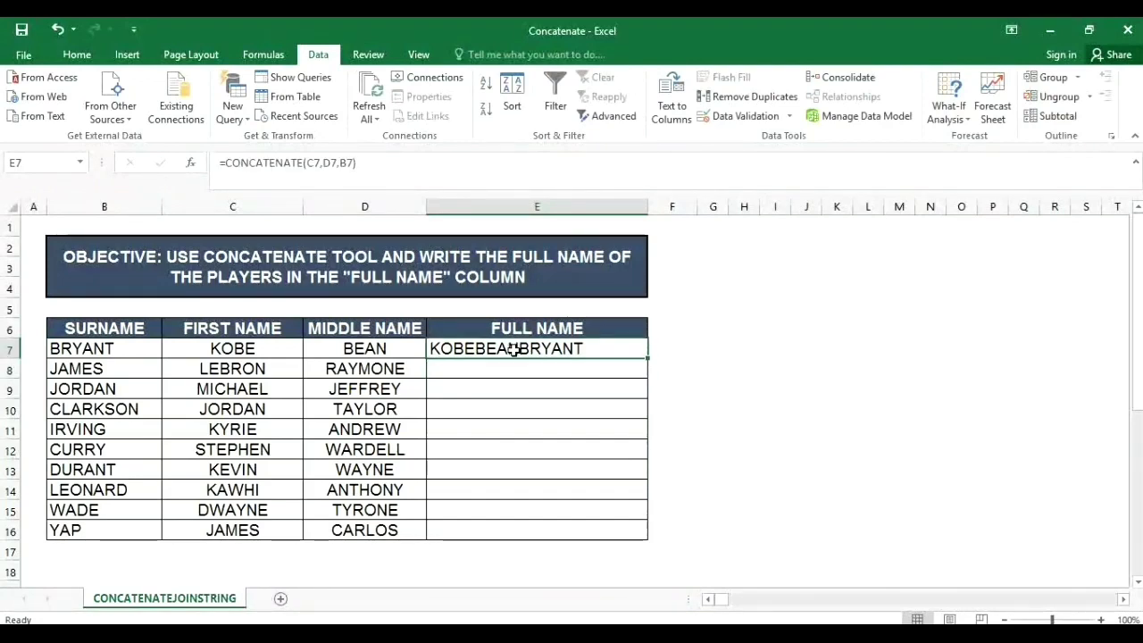
Add " " separator arguments after C7 and D7 so E7 shows KOBE BEAN BRYANT.
{"action": "left_click", "coordinate": [324, 165]}
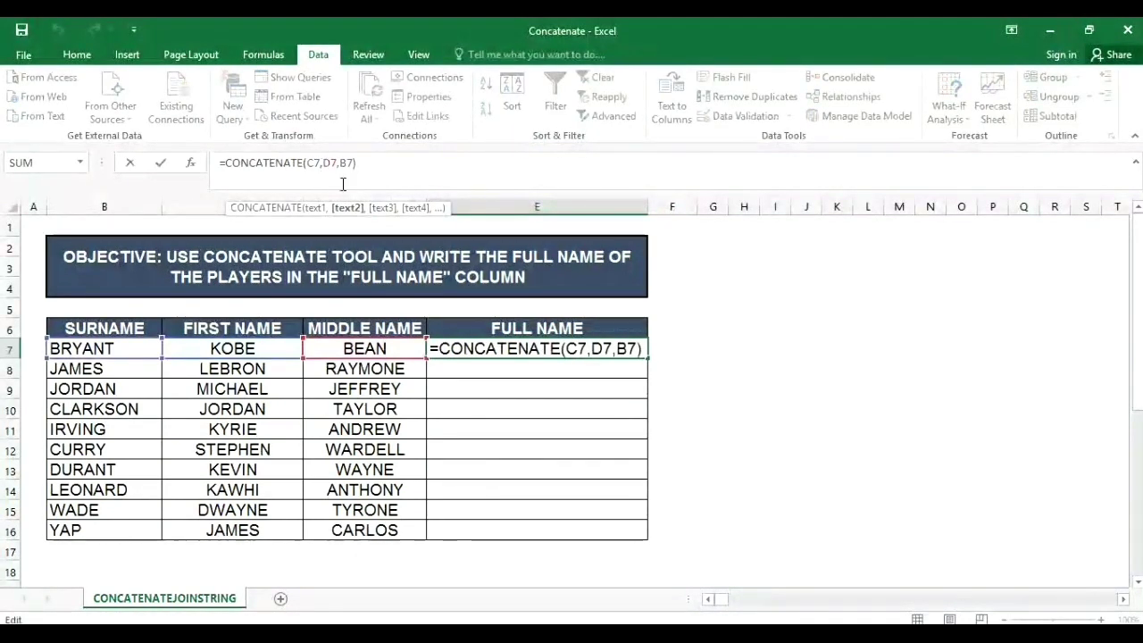
{"action": "left_click", "coordinate": [582, 352]}
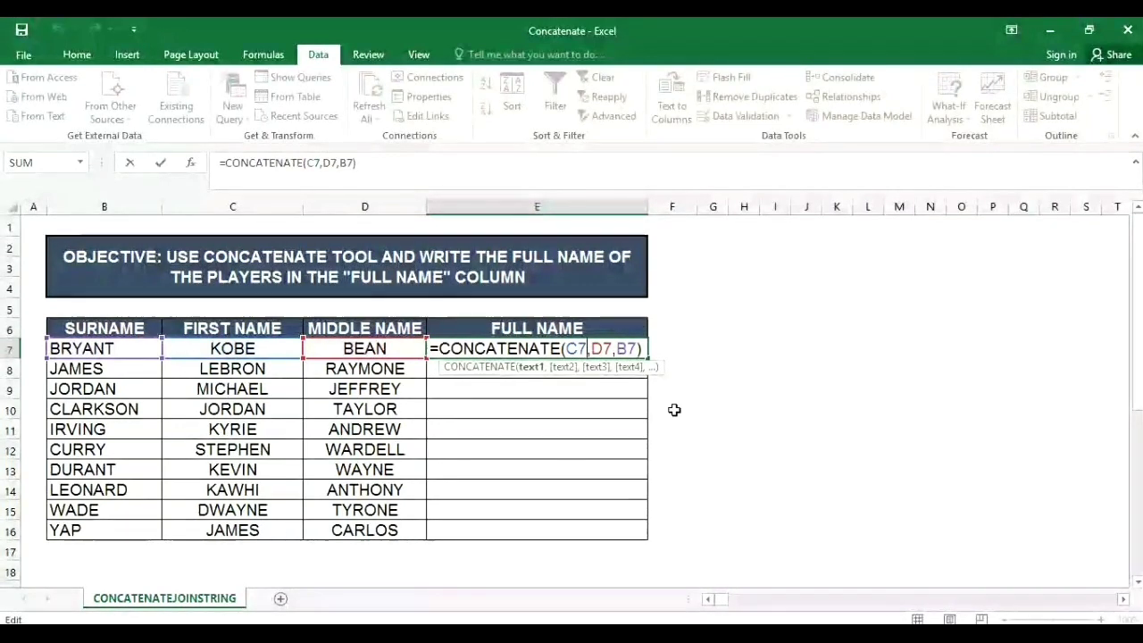
{"action": "key", "text": "Right"}
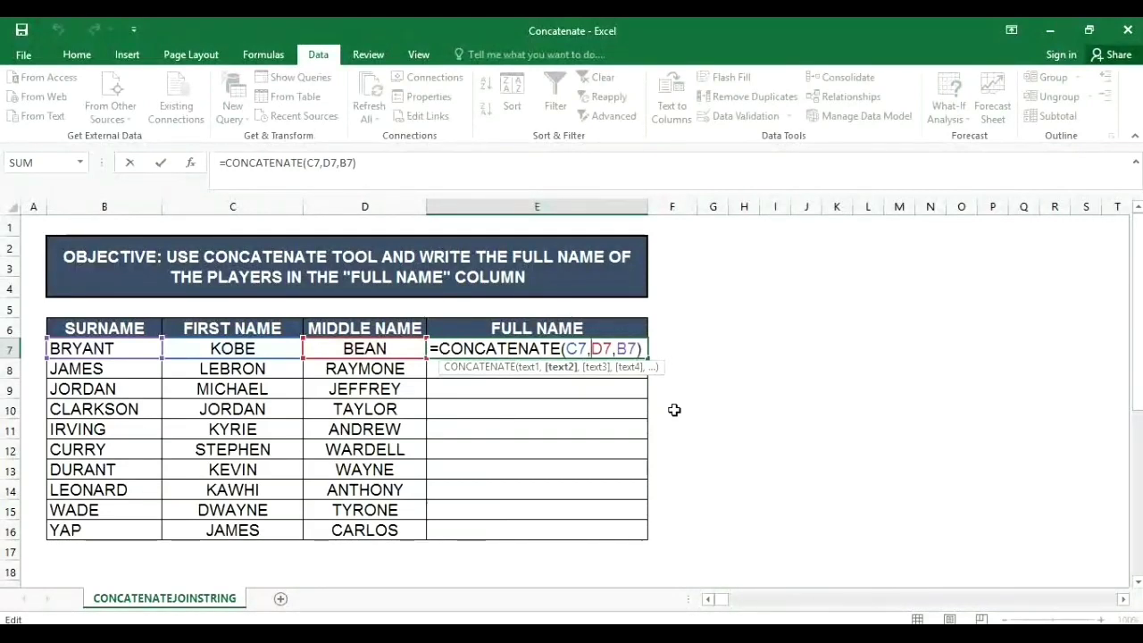
{"action": "type", "text": "\""}
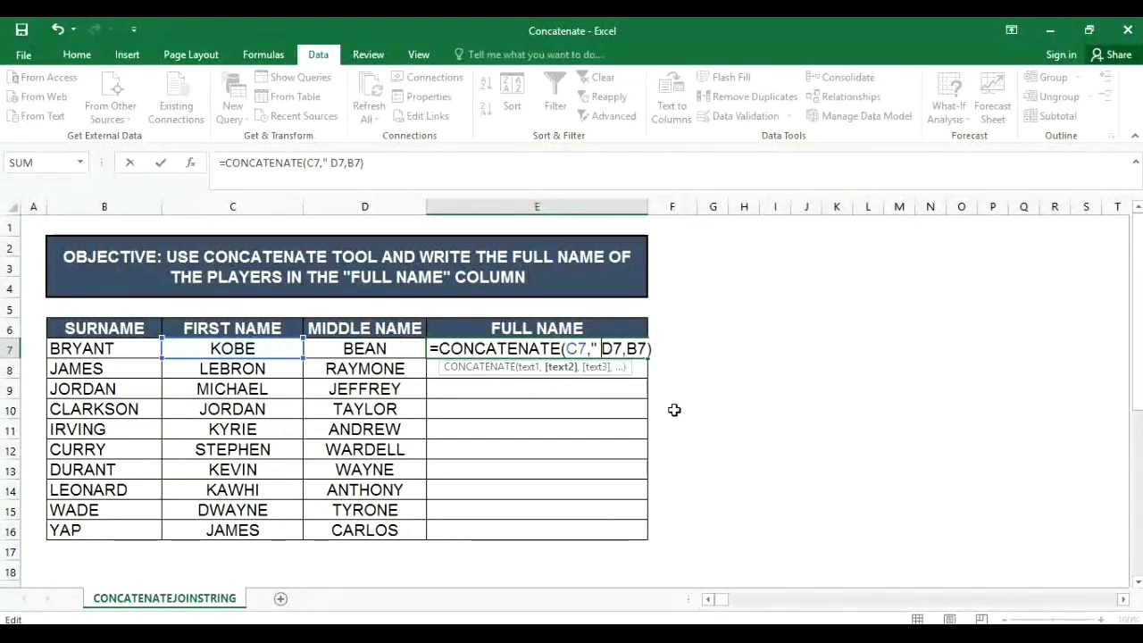
{"action": "type", "text": " \","}
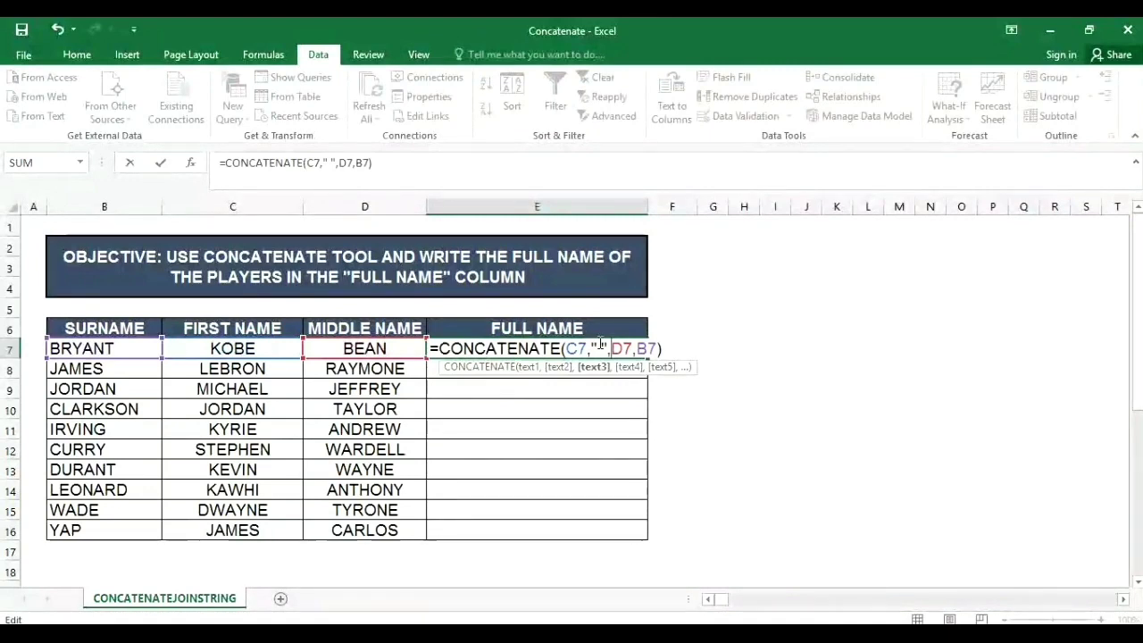
{"action": "left_click", "coordinate": [609, 350]}
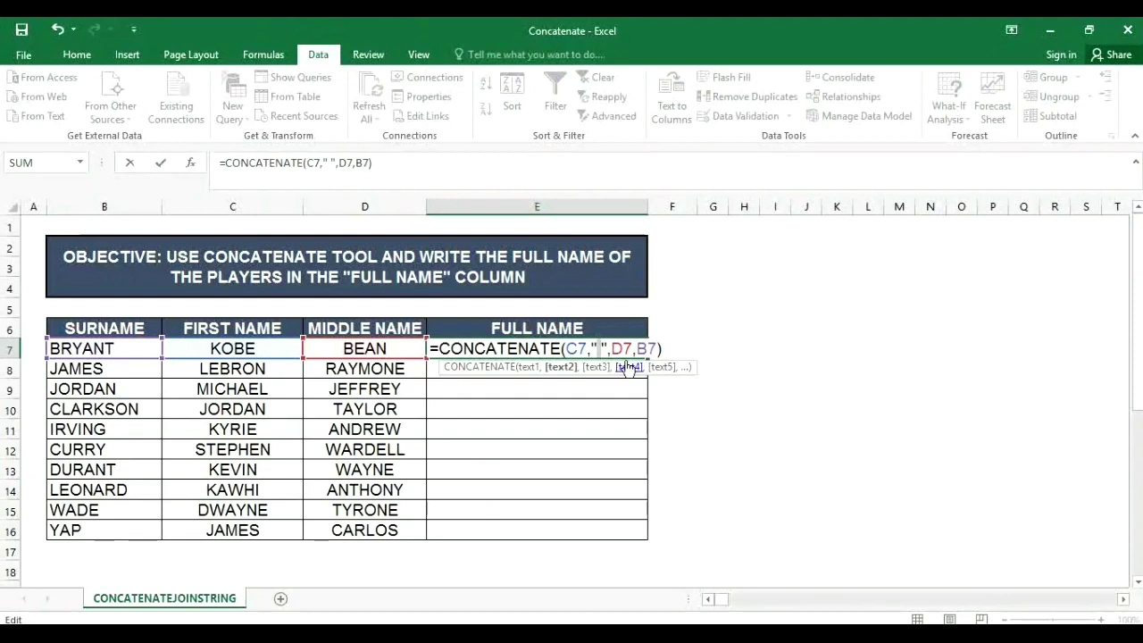
{"action": "left_click", "coordinate": [631, 350]}
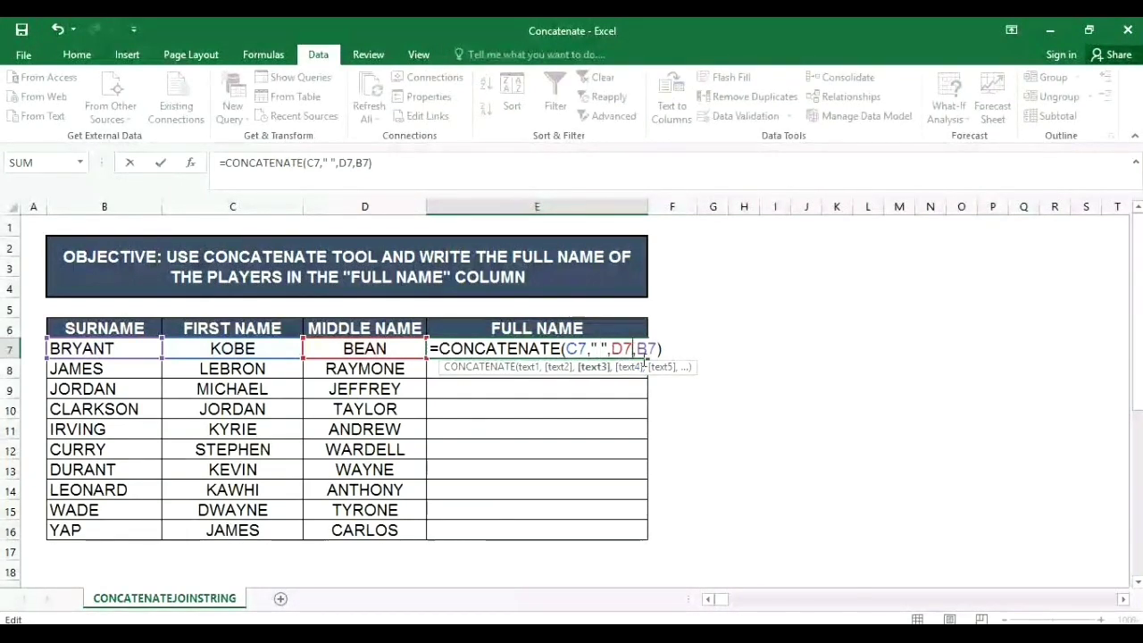
{"action": "type", "text": ","}
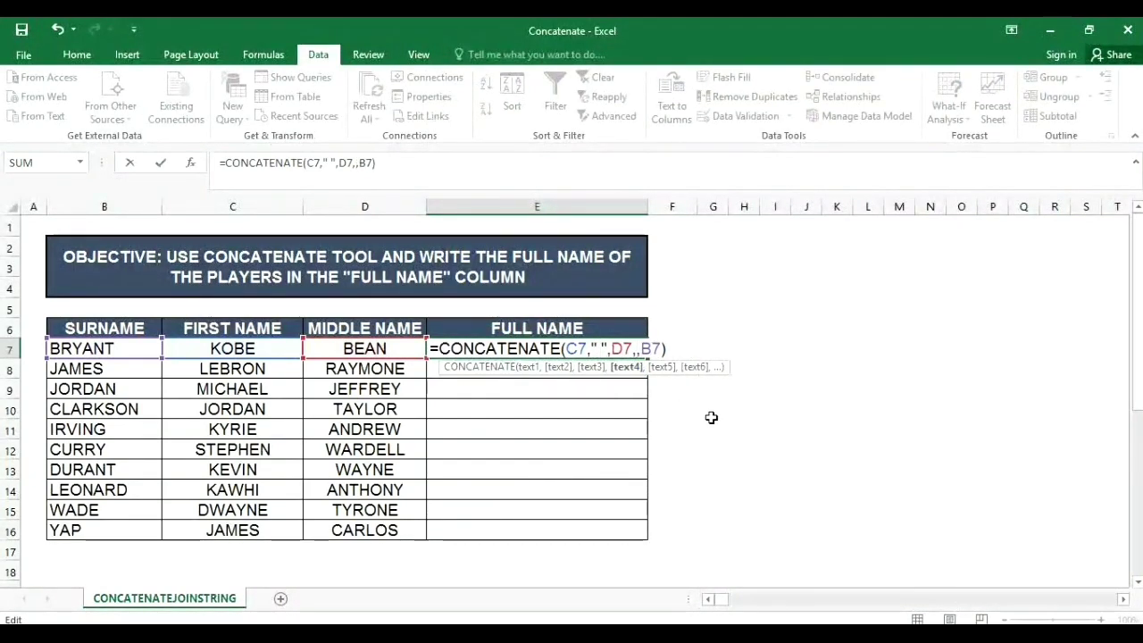
{"action": "type", "text": "\" \",D7,"}
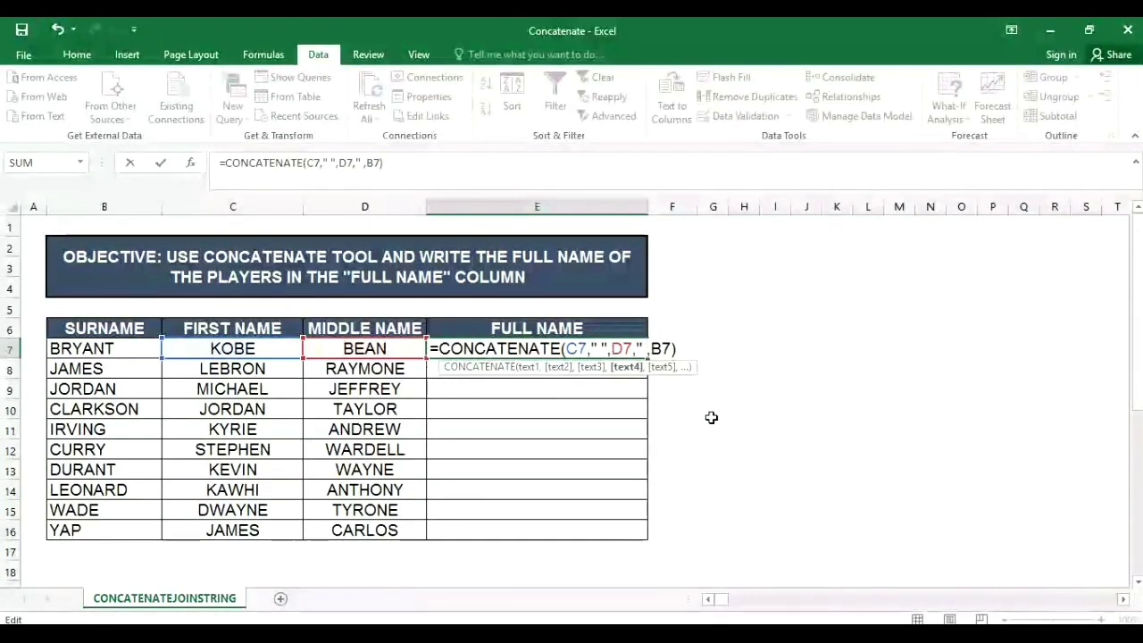
{"action": "type", "text": "\""}
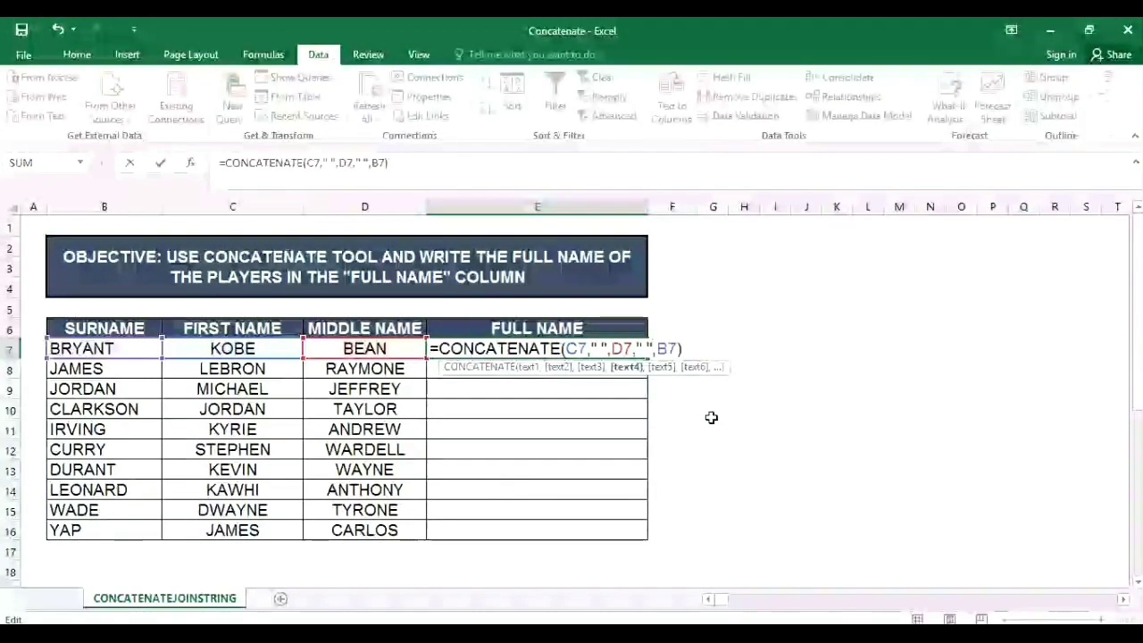
{"action": "key", "text": "Return"}
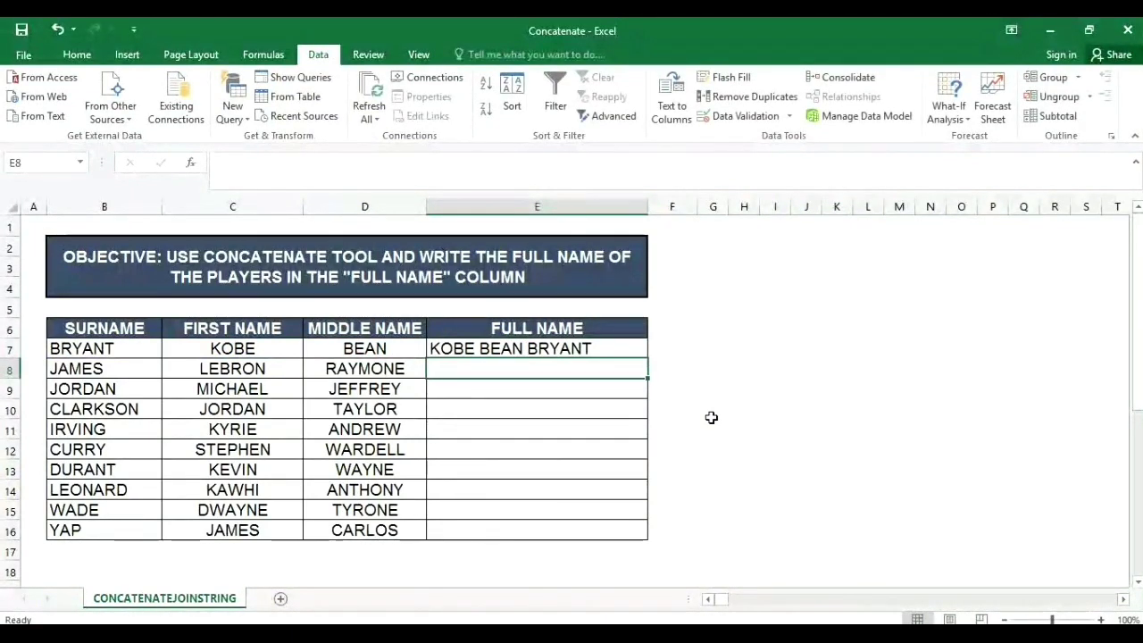
{"action": "key", "text": "Up"}
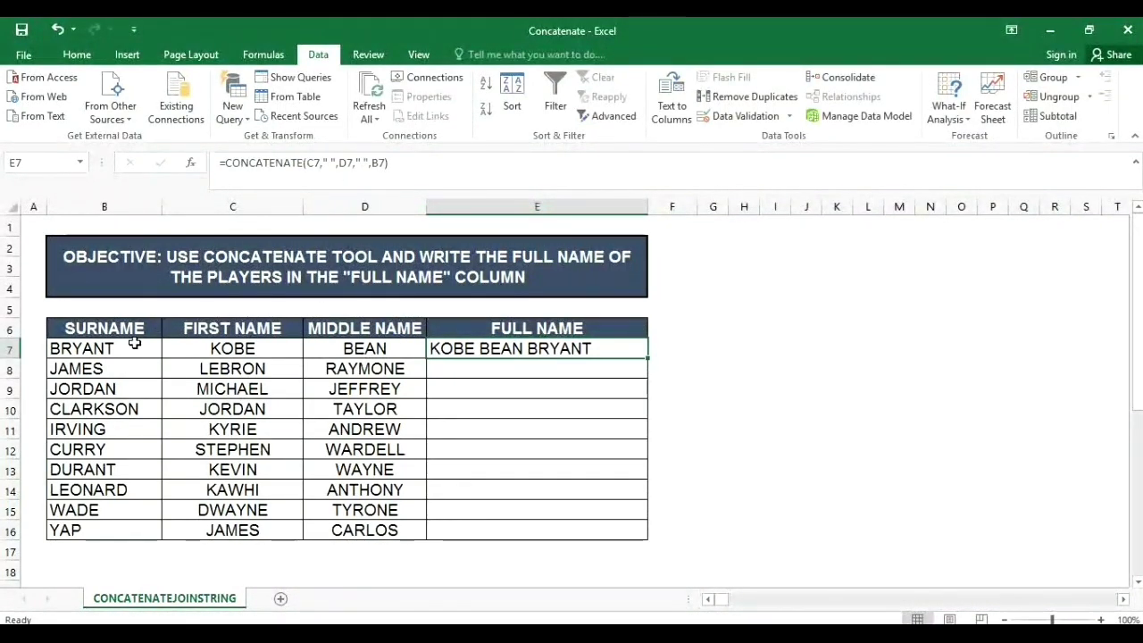
{"action": "left_click", "coordinate": [458, 373]}
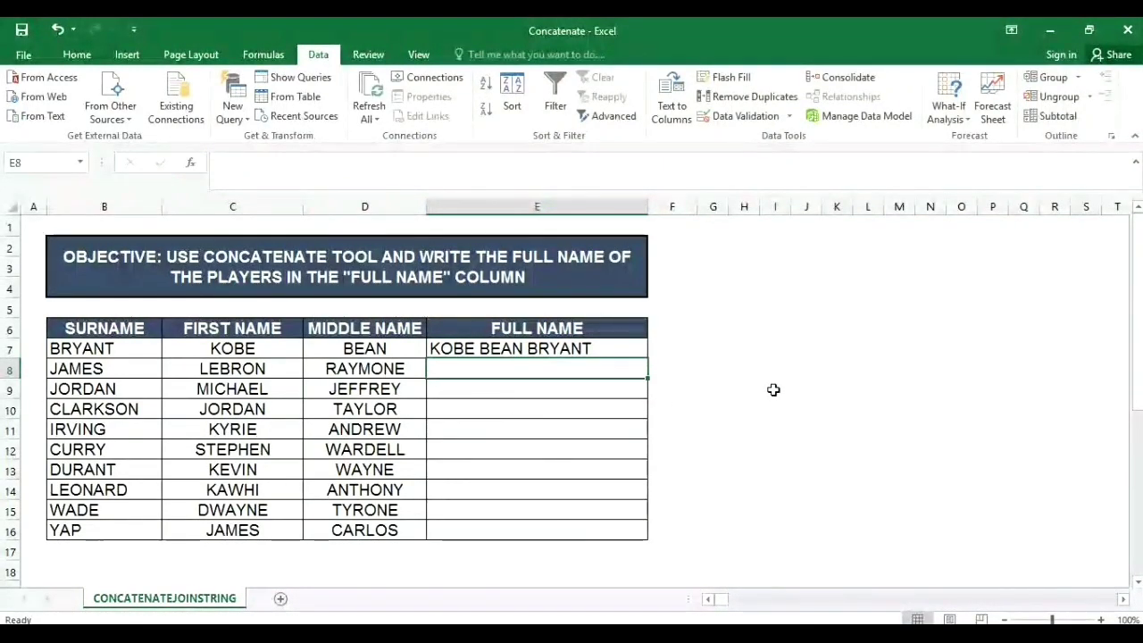
Enter =C8&D8&B8 in E8, giving LEBRONRAYMONEJAMES, and reopen it for editing.
{"action": "type", "text": "="}
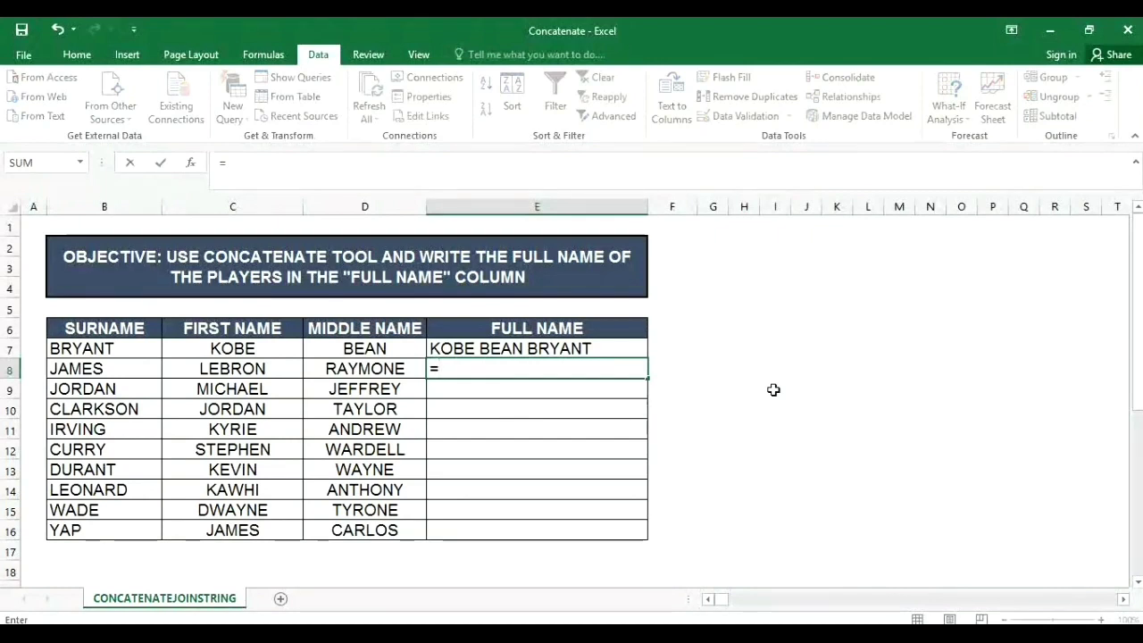
{"action": "left_click", "coordinate": [243, 365]}
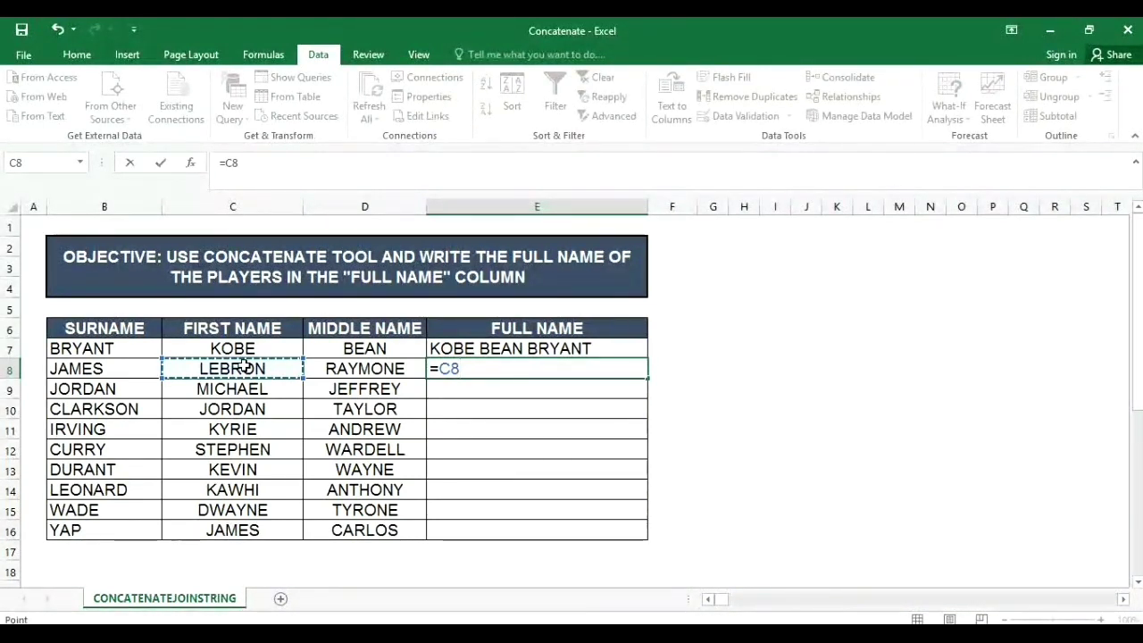
{"action": "type", "text": "&"}
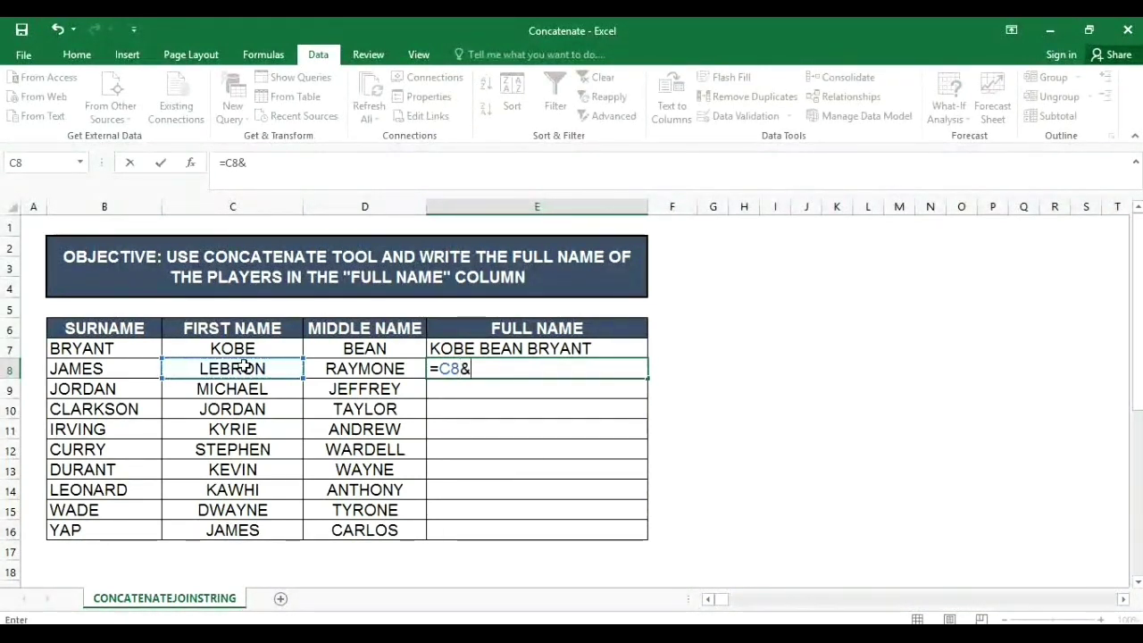
{"action": "left_click", "coordinate": [330, 369]}
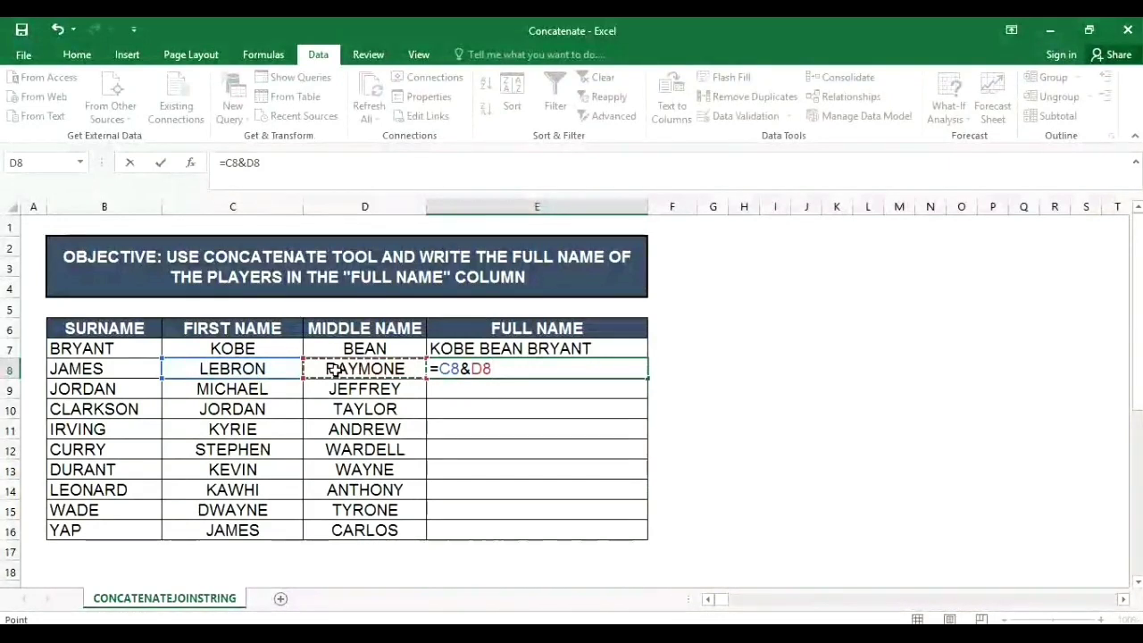
{"action": "type", "text": "&"}
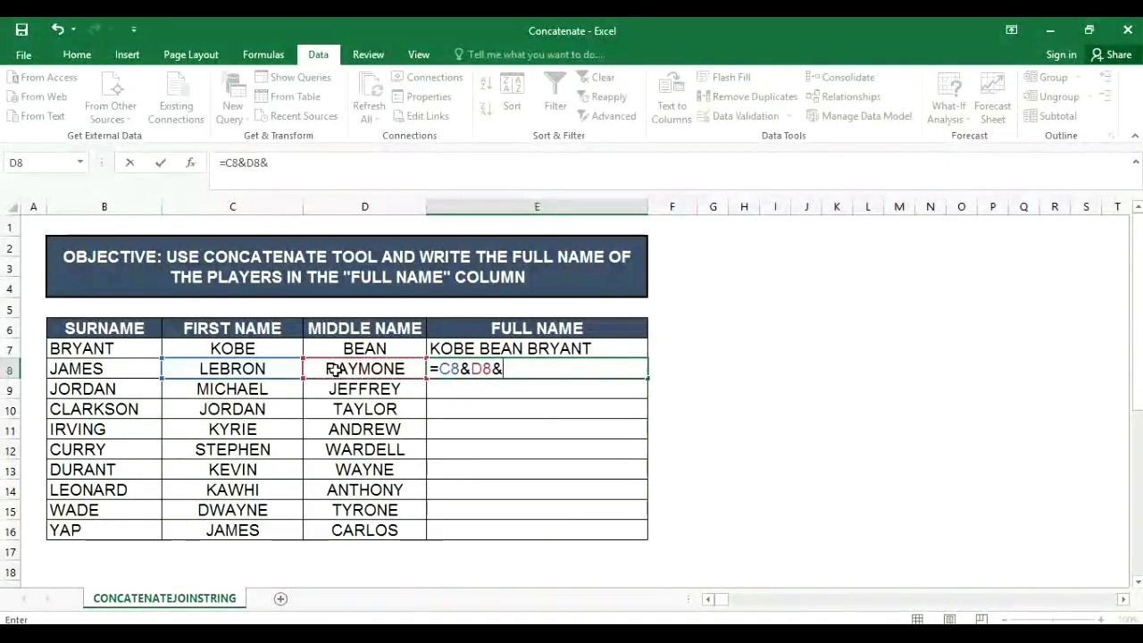
{"action": "left_click", "coordinate": [103, 368]}
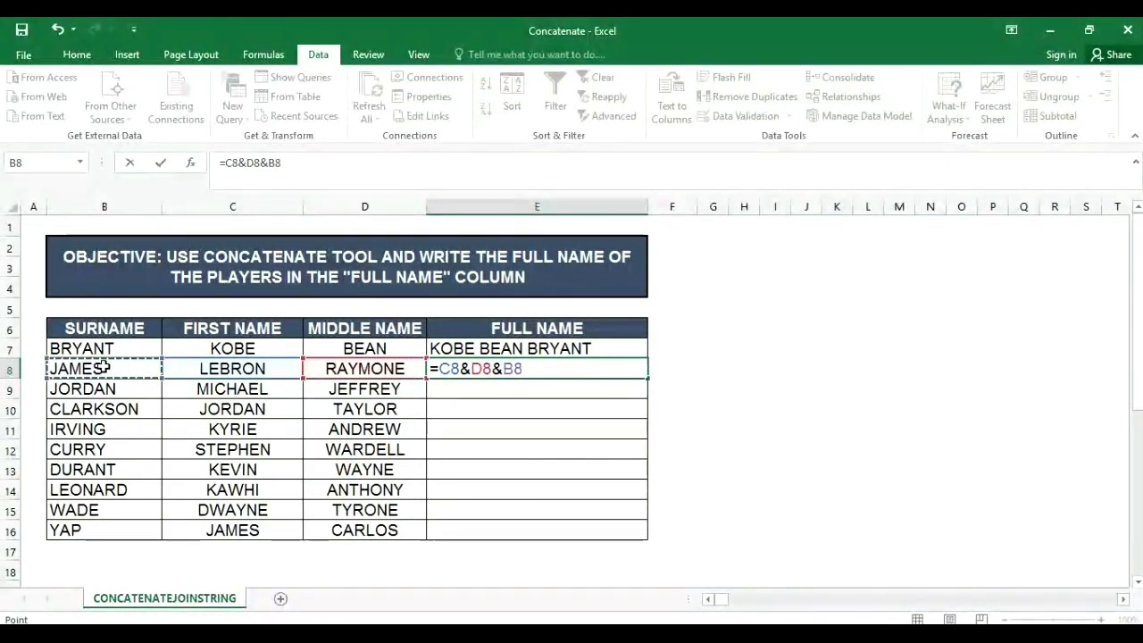
{"action": "key", "text": "Return"}
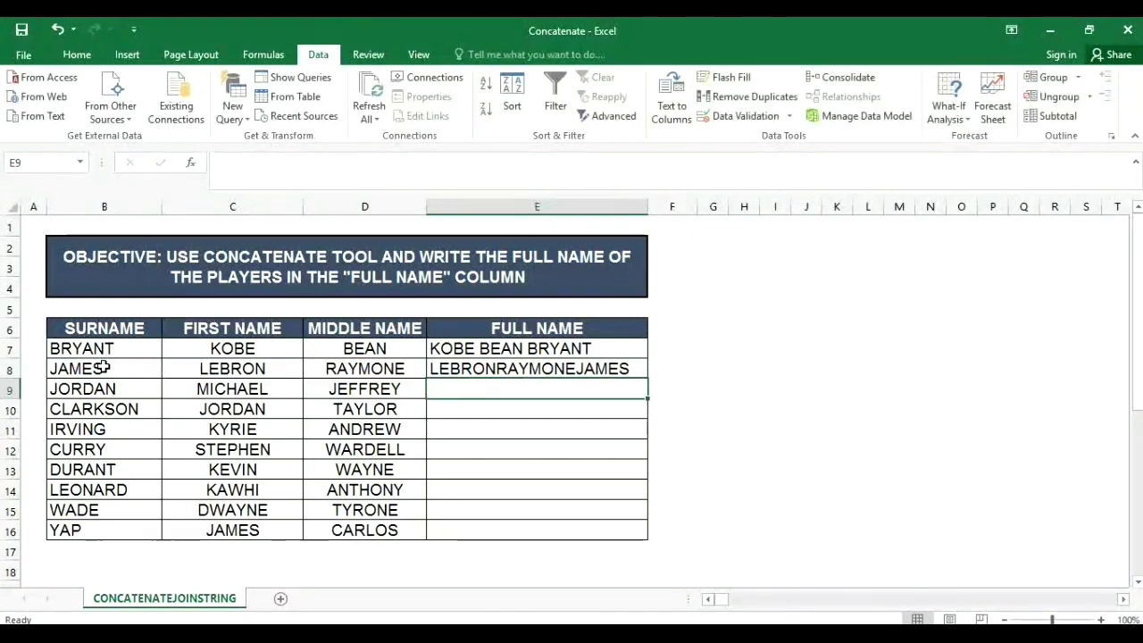
{"action": "double_click", "coordinate": [489, 370]}
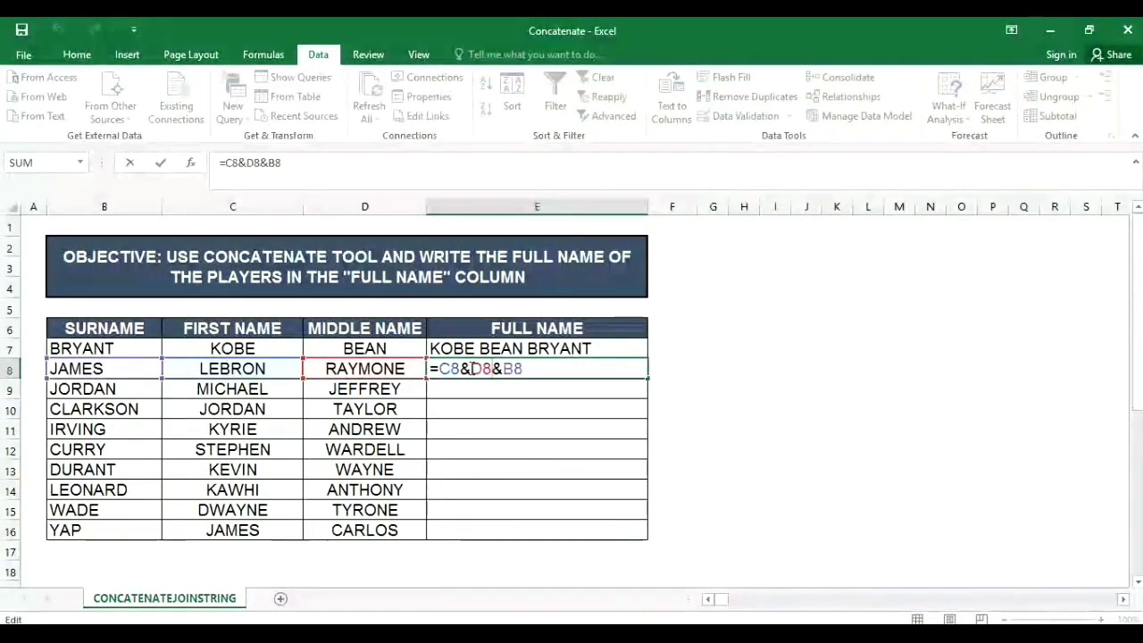
Insert " " space separators around D8 in E8's formula, correcting stray characters.
{"action": "left_click", "coordinate": [469, 369]}
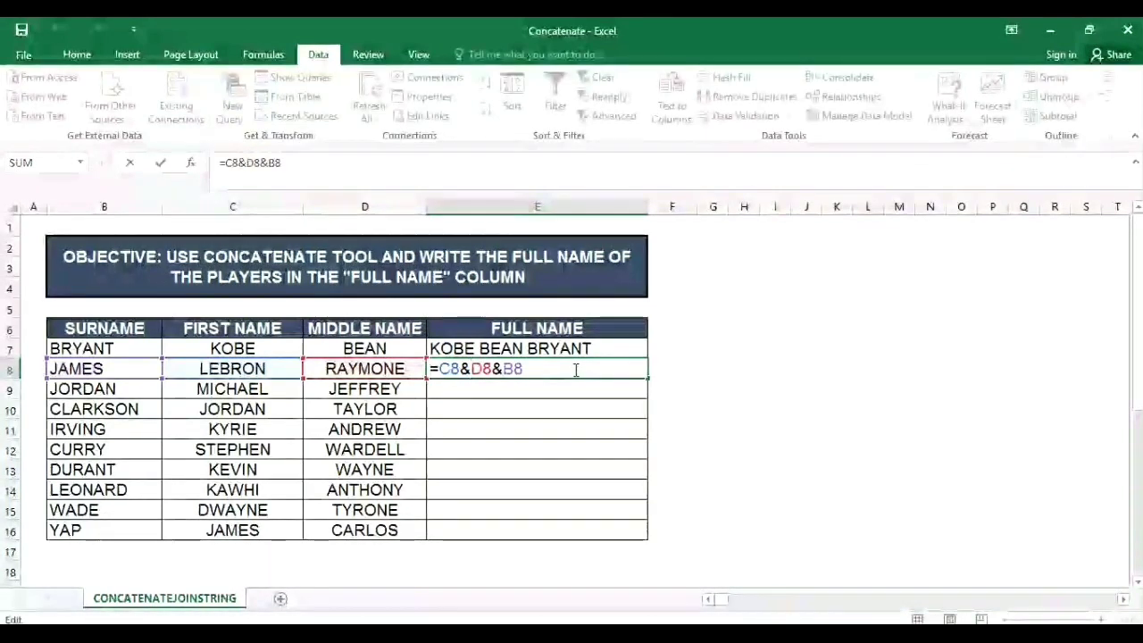
{"action": "type", "text": "\" \""}
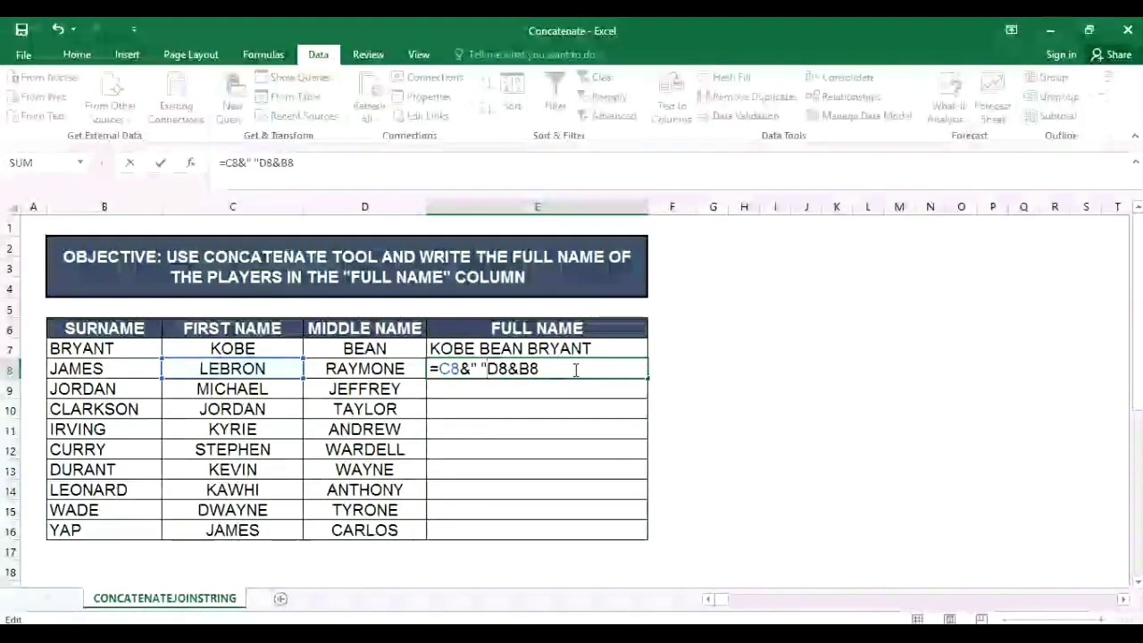
{"action": "type", "text": "&"}
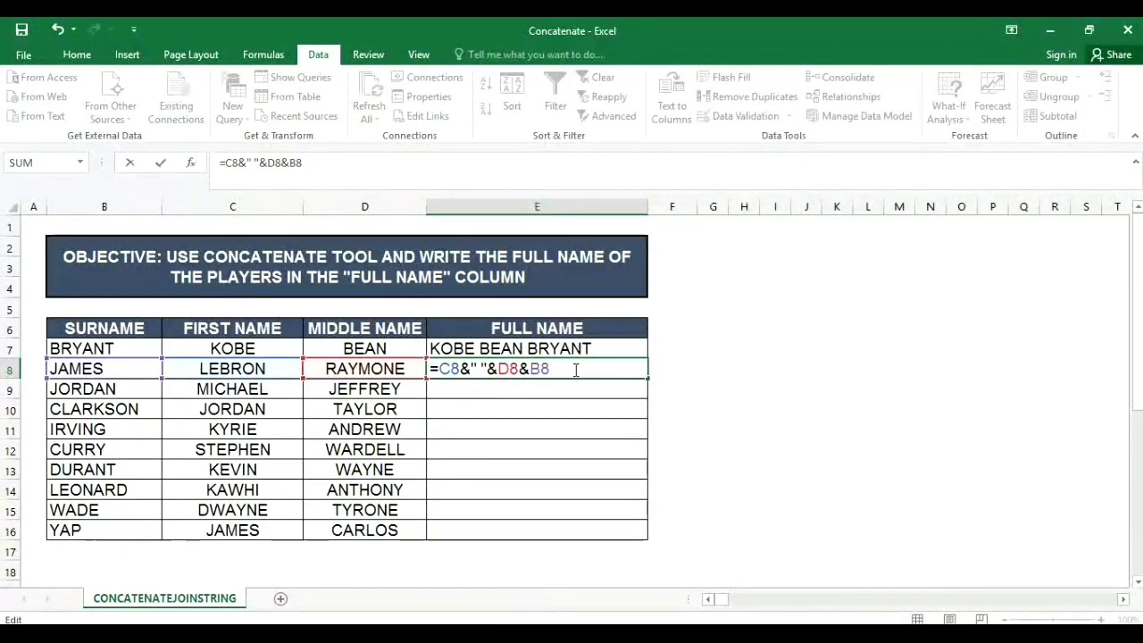
{"action": "type", "text": "\" \""}
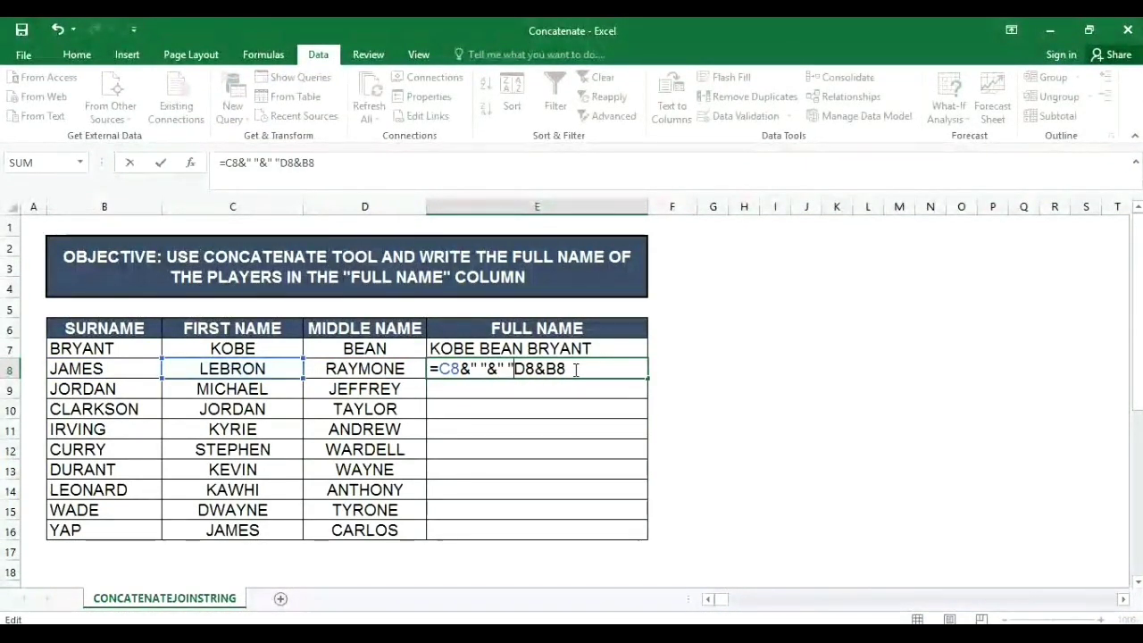
{"action": "type", "text": "&"}
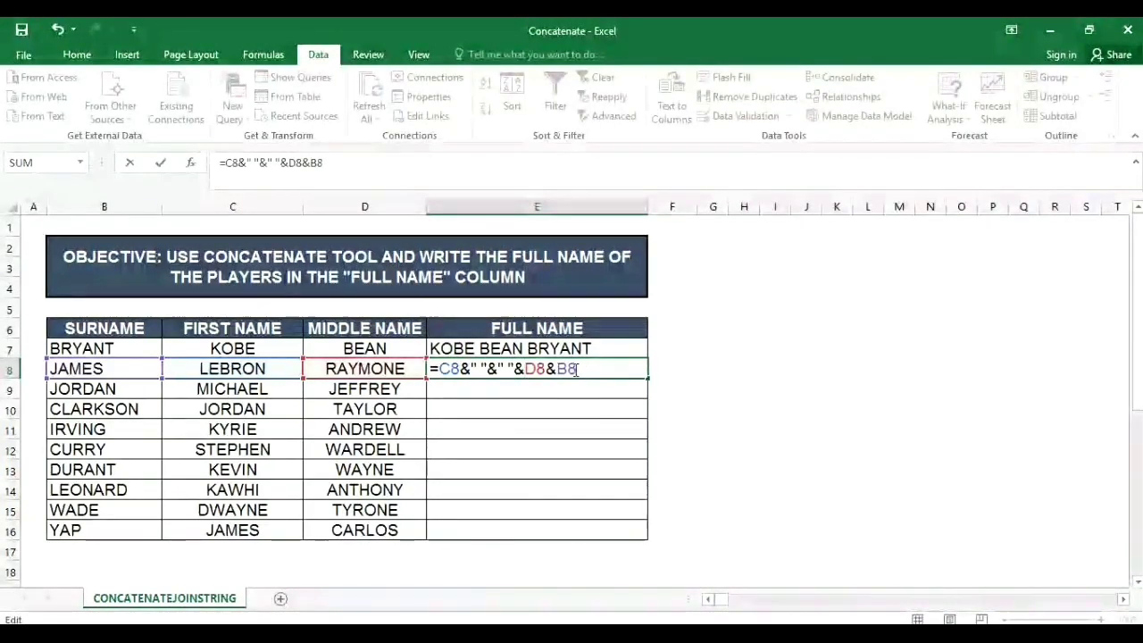
{"action": "key", "text": "BackSpace"}
{"action": "key", "text": "BackSpace"}
{"action": "key", "text": "BackSpace"}
{"action": "key", "text": "BackSpace"}
{"action": "key", "text": "BackSpace"}
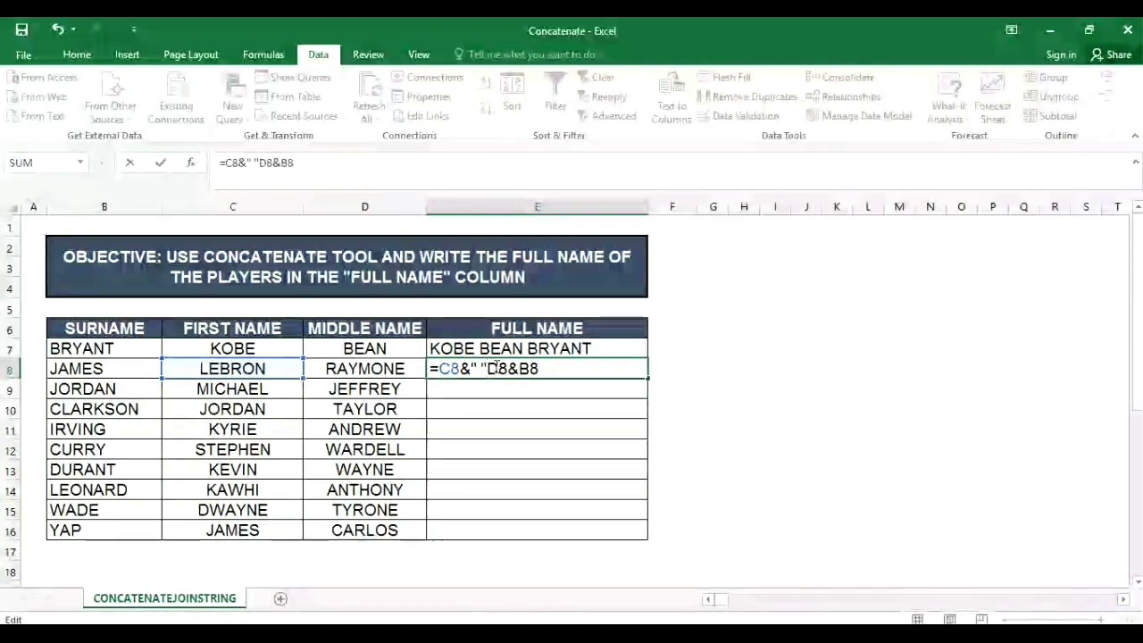
{"action": "type", "text": "&D8"}
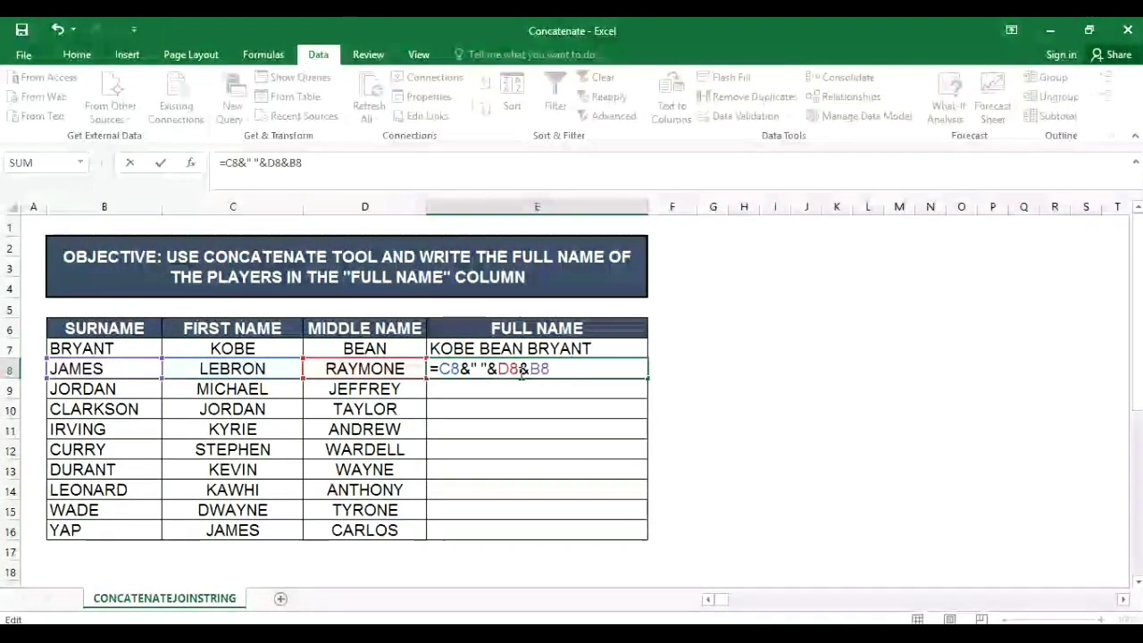
{"action": "type", "text": "\" \""}
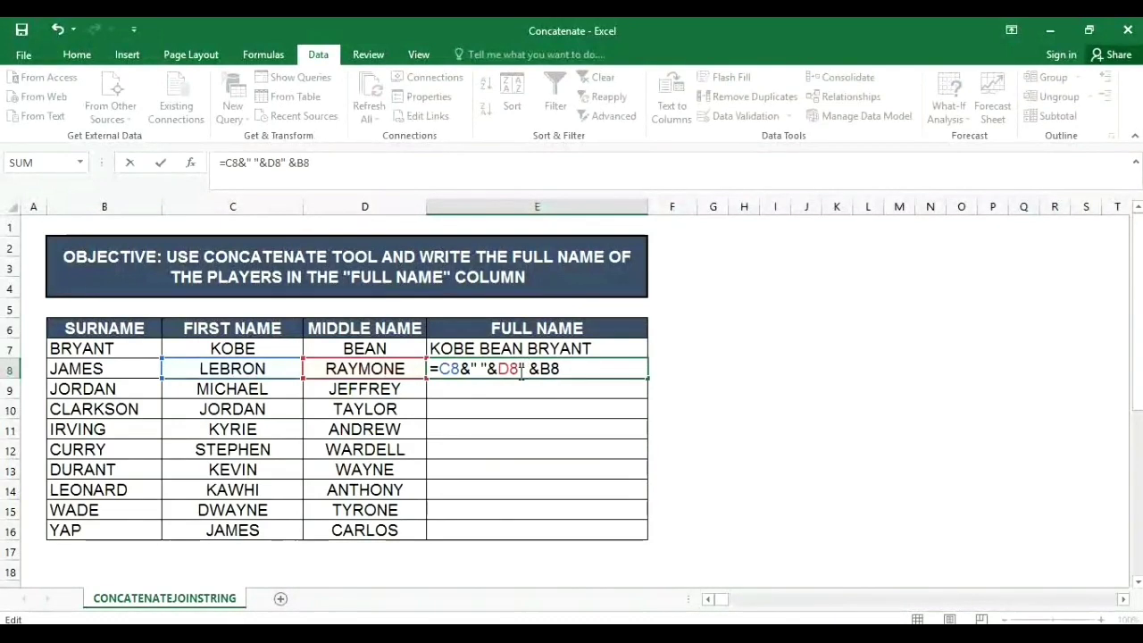
{"action": "type", "text": ":"}
{"action": "key", "text": "BackSpace"}
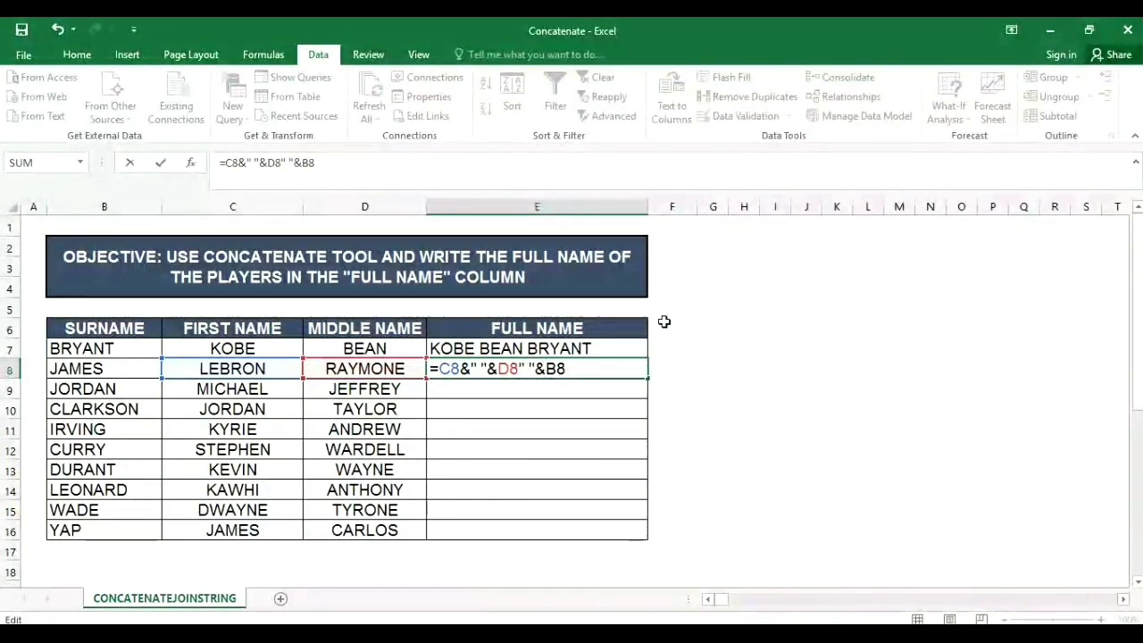
Try entering E8's formula and dismiss the formula-problem warning.
{"action": "key", "text": "Return"}
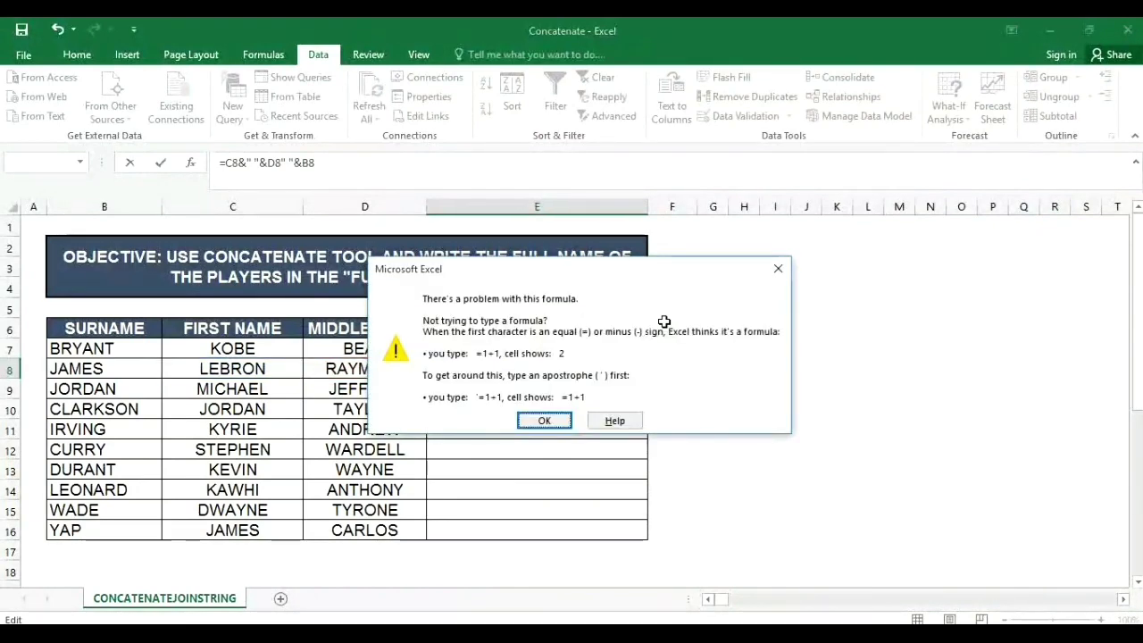
{"action": "key", "text": "Return"}
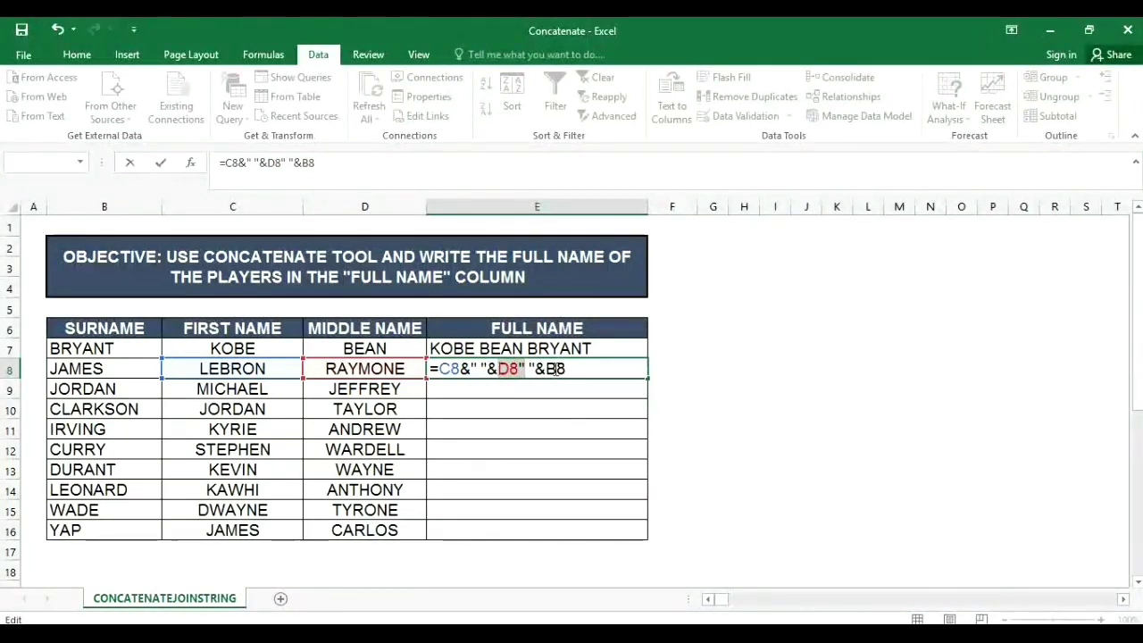
Add the missing & after D8 so E8 shows LEBRON RAYMONE JAMES.
{"action": "left_click", "coordinate": [522, 369]}
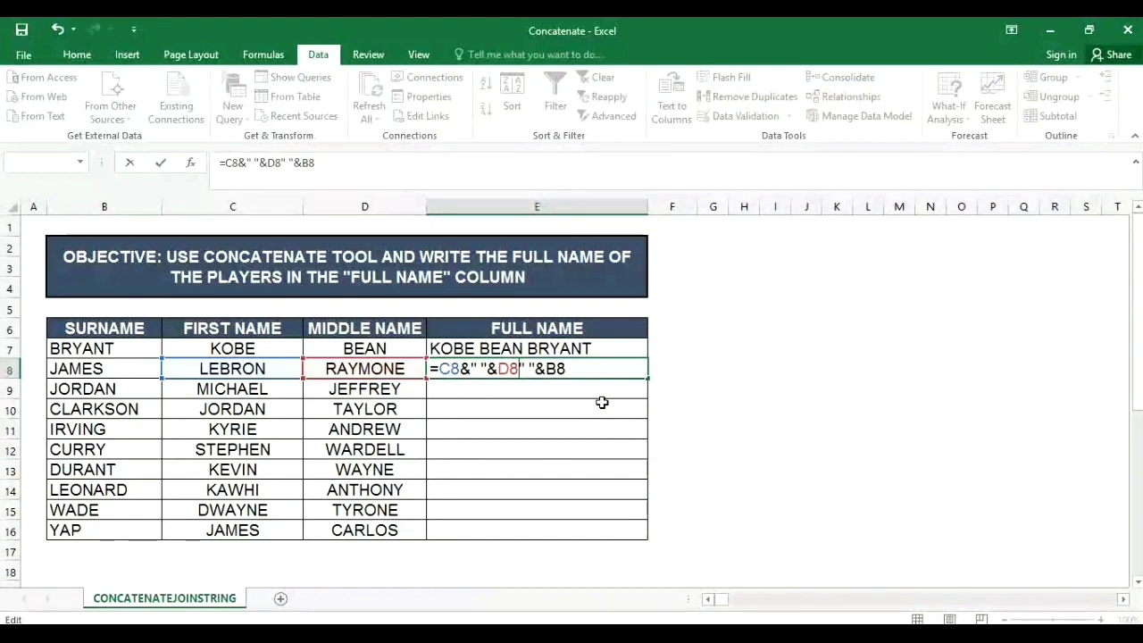
{"action": "type", "text": "&"}
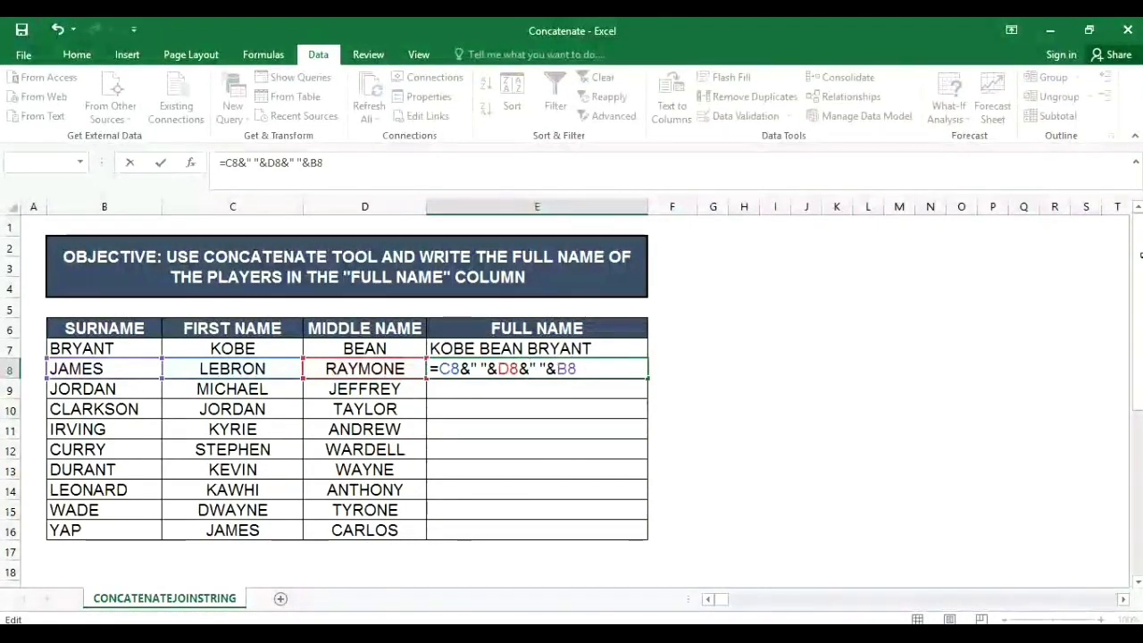
{"action": "key", "text": "Return"}
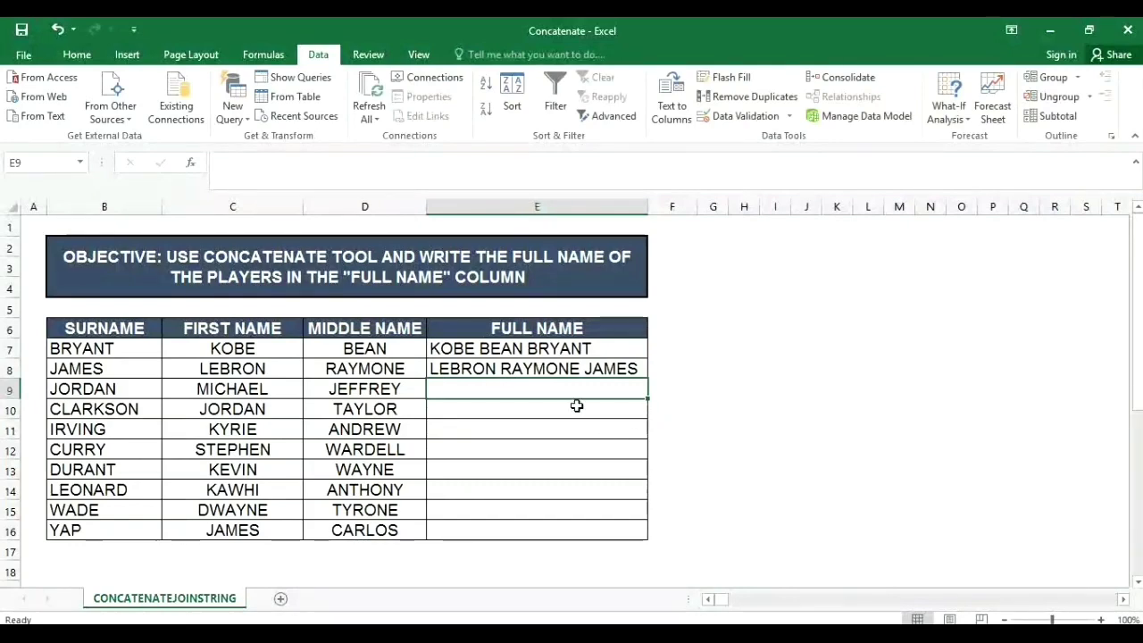
Fill E8's formula down to E16 and widen column E to fit the names.
{"action": "left_click", "coordinate": [557, 368]}
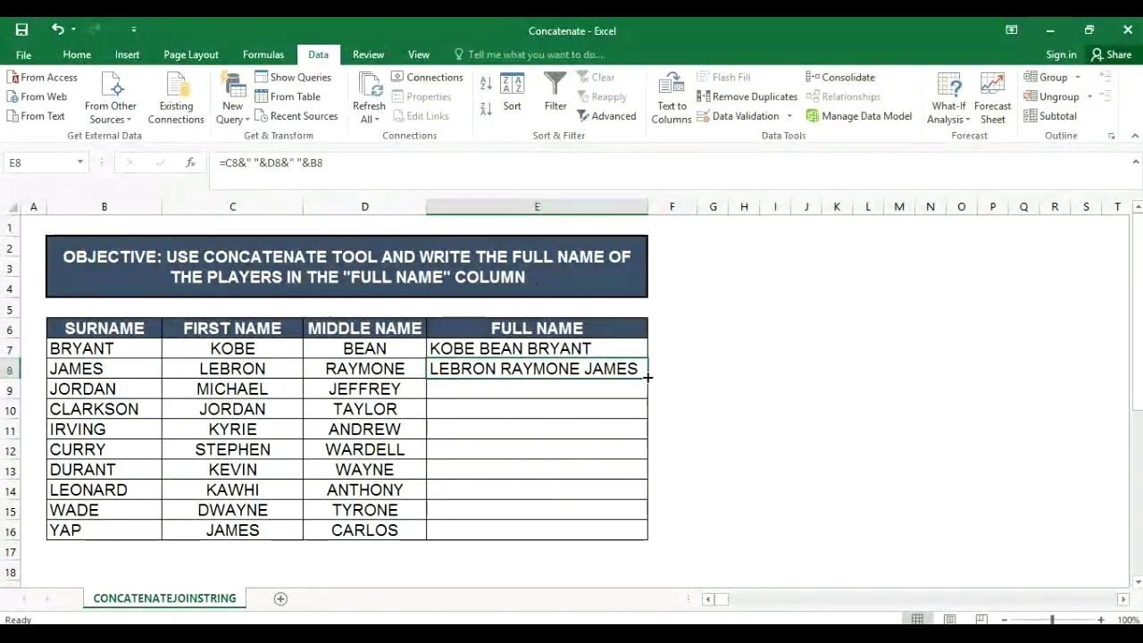
{"action": "left_click_drag", "start_coordinate": [647, 377], "coordinate": [625, 539]}
{"action": "left_click_drag", "start_coordinate": [649, 206], "coordinate": [670, 206]}
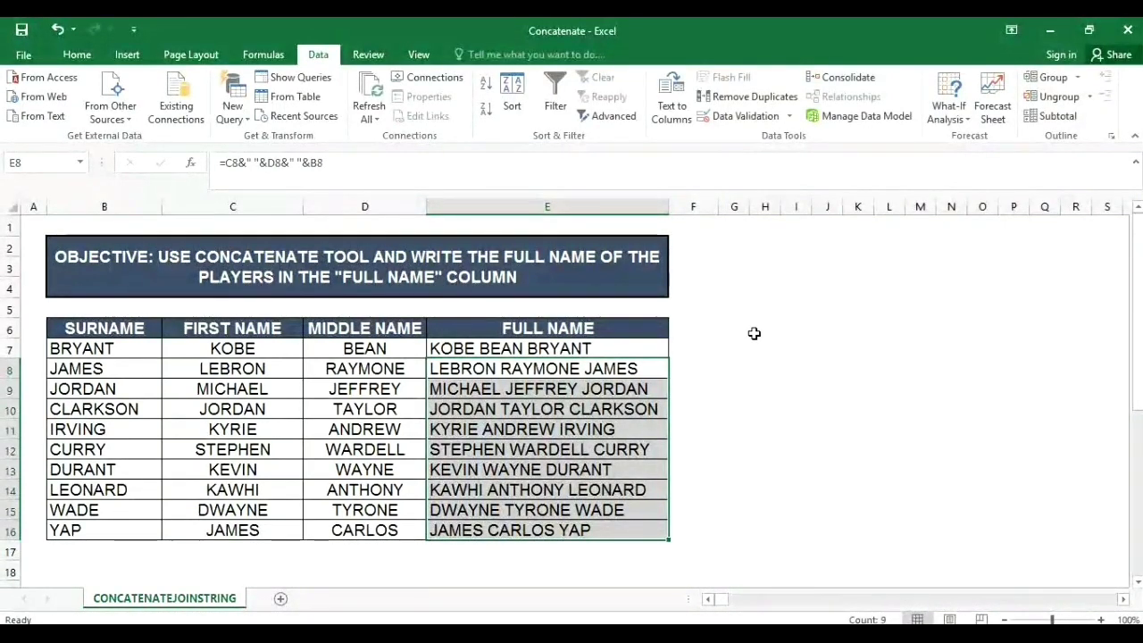
{"action": "left_click", "coordinate": [539, 406]}
{"action": "left_click", "coordinate": [554, 367]}
{"action": "left_click", "coordinate": [566, 348]}
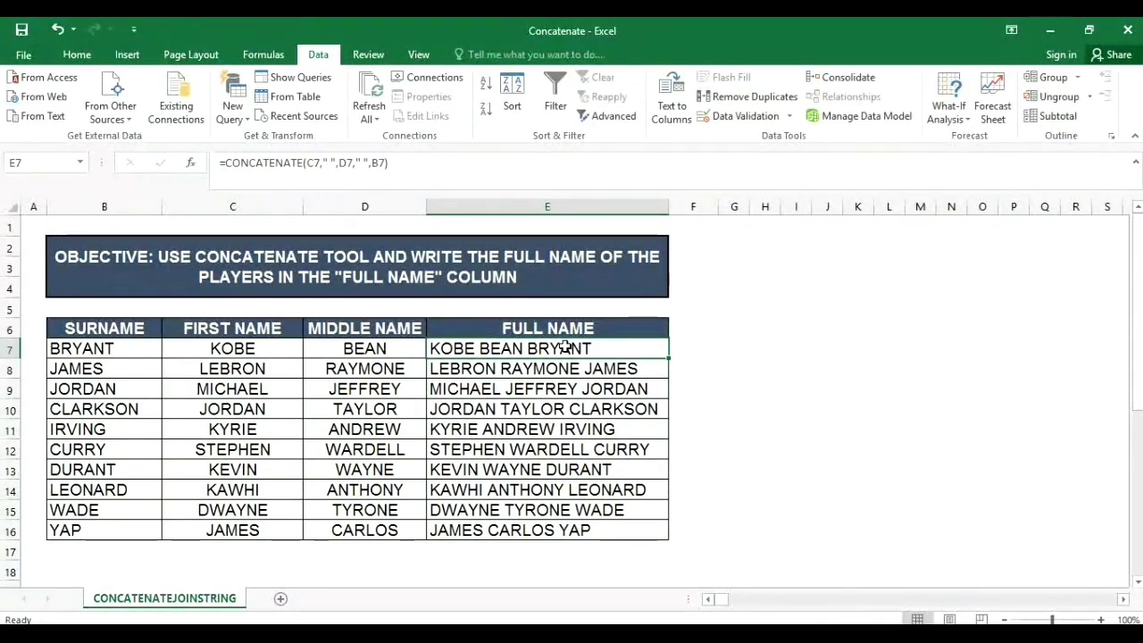
Copy E7:E16 and paste it back over itself as Values only.
{"action": "key", "text": "ctrl+shift+Down"}
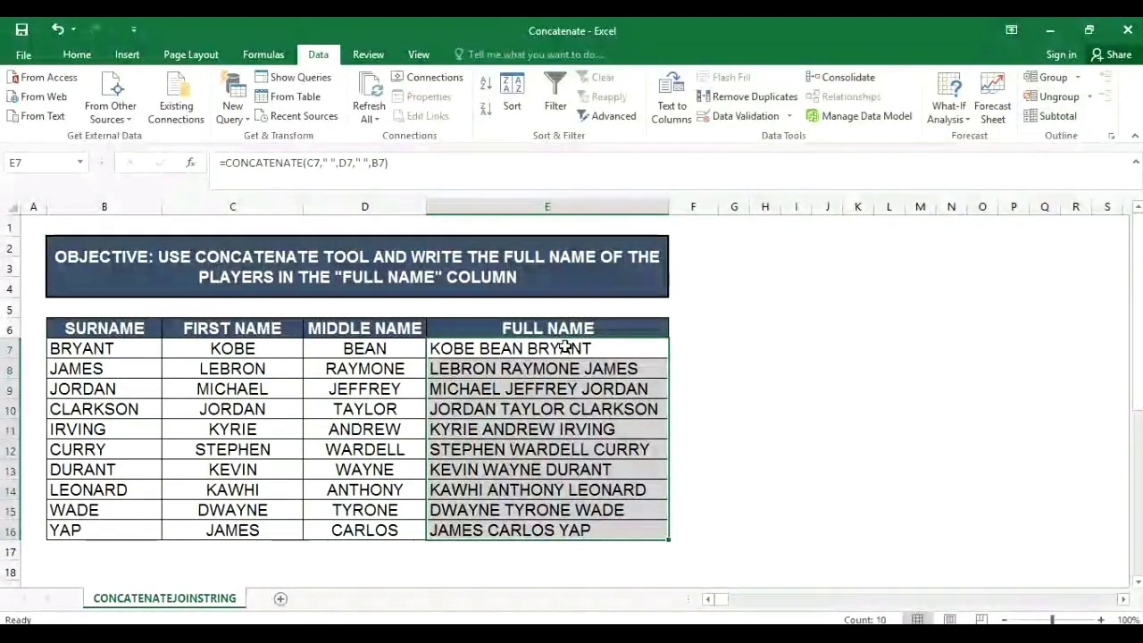
{"action": "key", "text": "ctrl+c"}
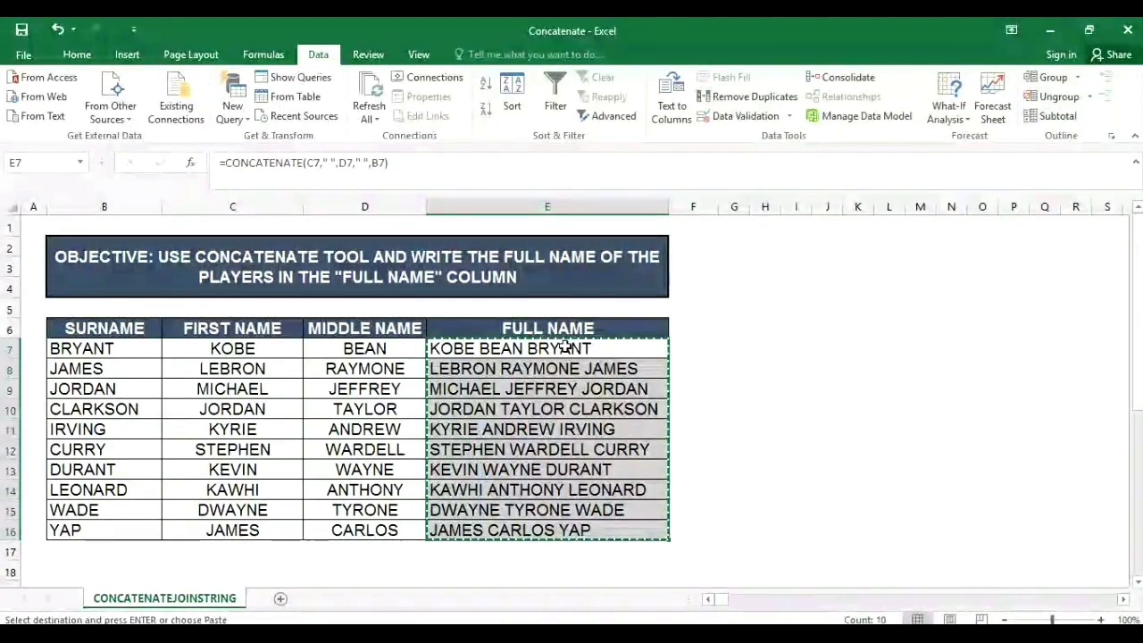
{"action": "right_click", "coordinate": [569, 368]}
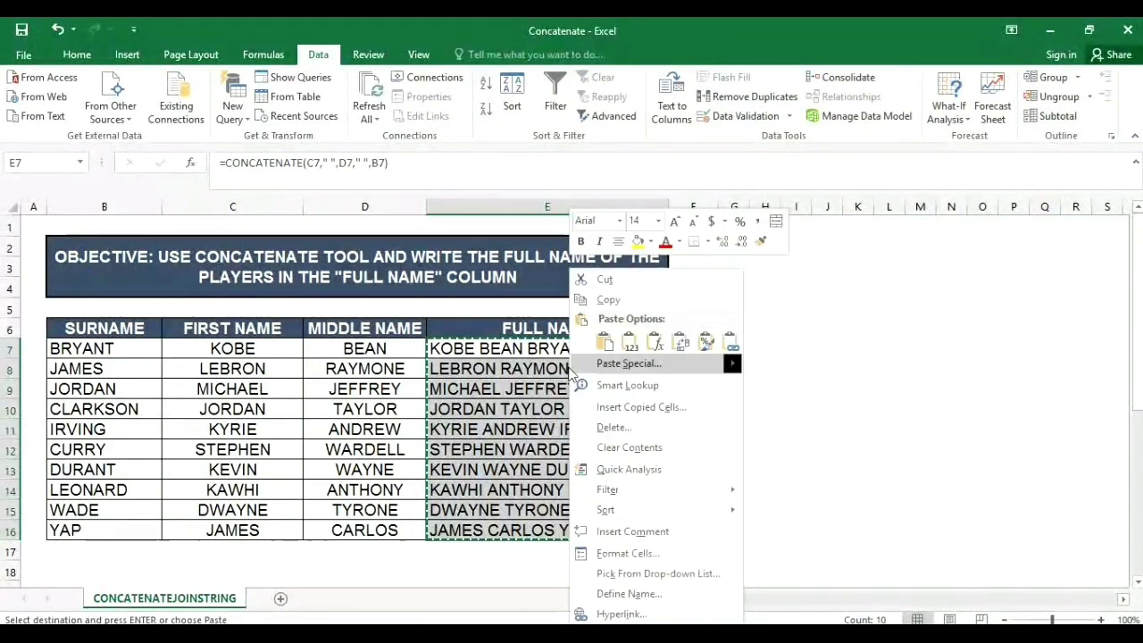
{"action": "mouse_move", "coordinate": [613, 363]}
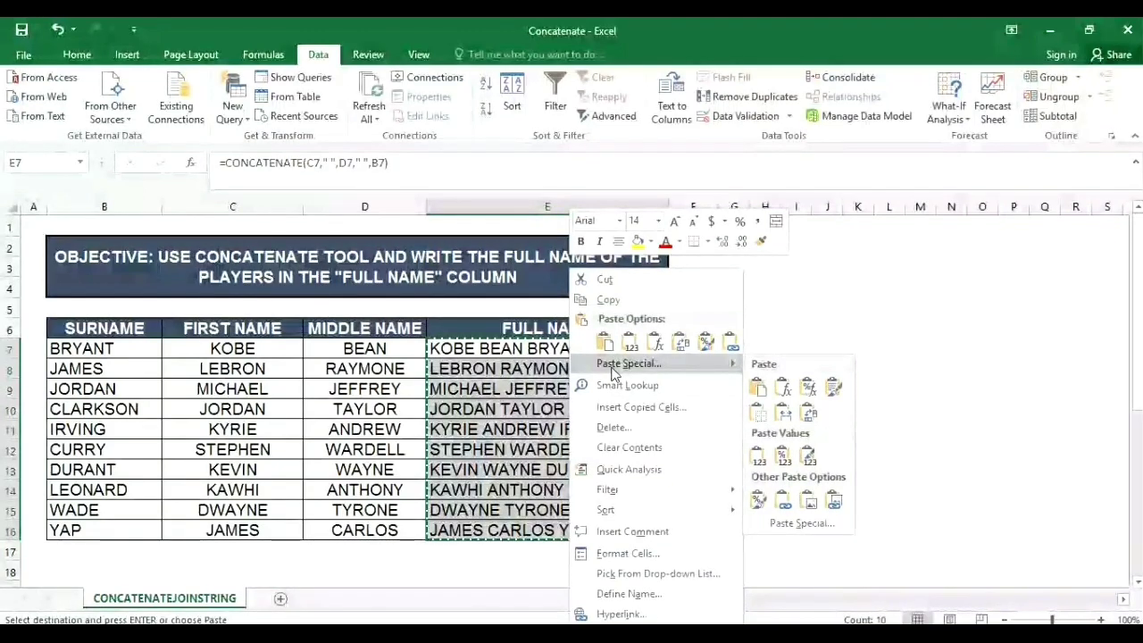
{"action": "left_click", "coordinate": [758, 460]}
Check the pasted FULL NAME cells now hold plain text instead of formulas.
{"action": "left_click", "coordinate": [561, 422]}
{"action": "left_click", "coordinate": [526, 374]}
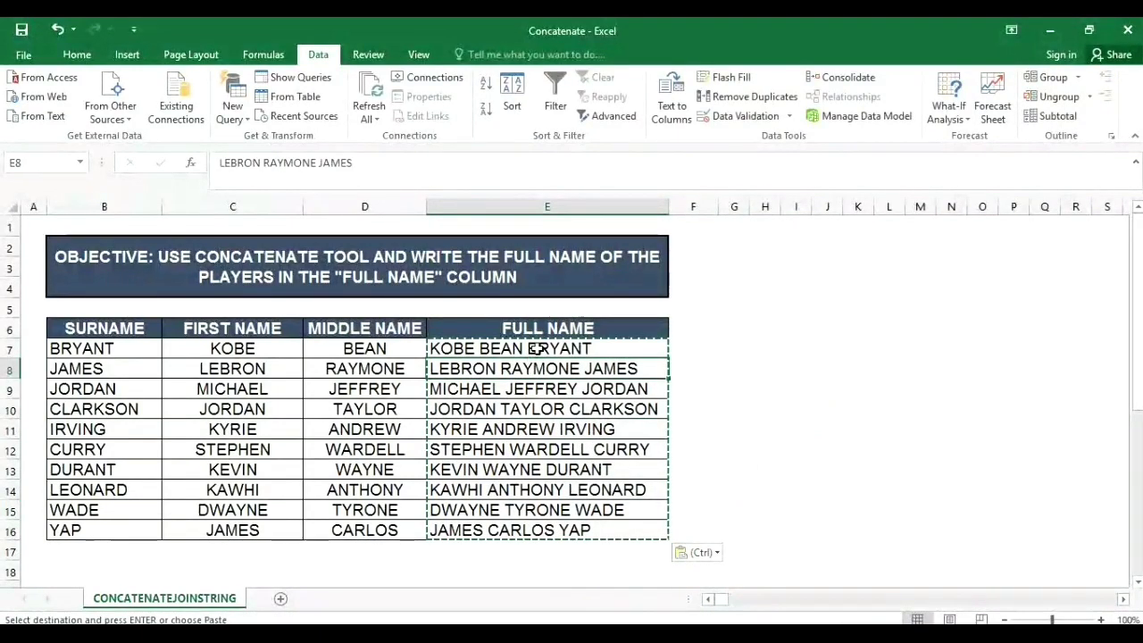
{"action": "left_click", "coordinate": [536, 348]}
{"action": "key", "text": "Down"}
{"action": "key", "text": "Down"}
{"action": "key", "text": "Down"}
{"action": "key", "text": "Down"}
{"action": "key", "text": "Down"}
{"action": "key", "text": "Down"}
{"action": "key", "text": "Down"}
{"action": "key", "text": "Down"}
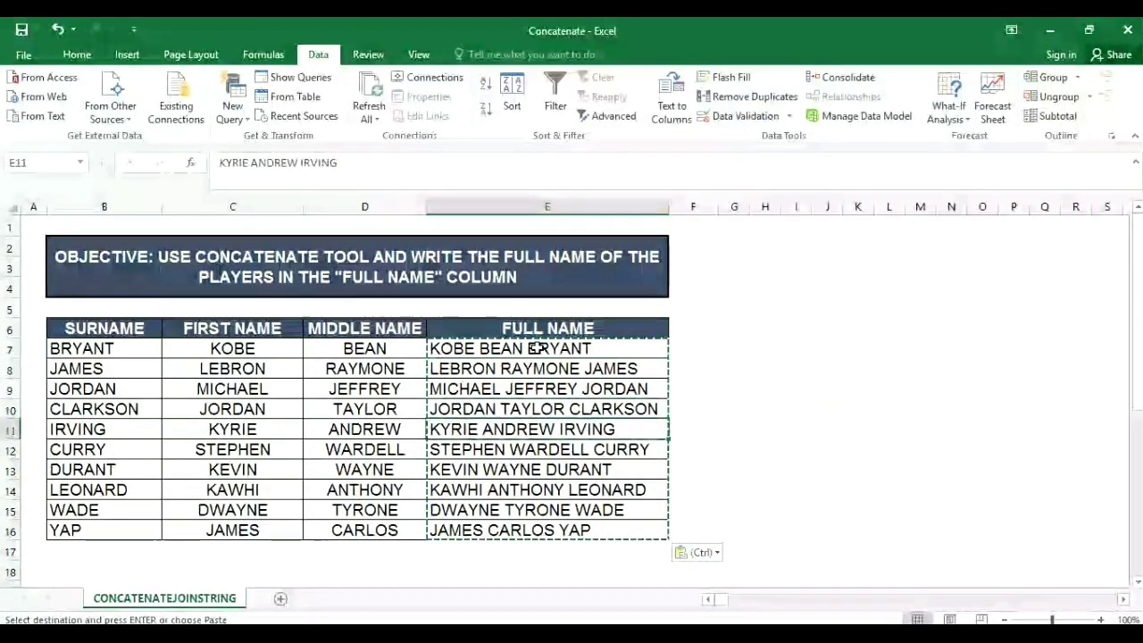
{"action": "key", "text": "Down"}
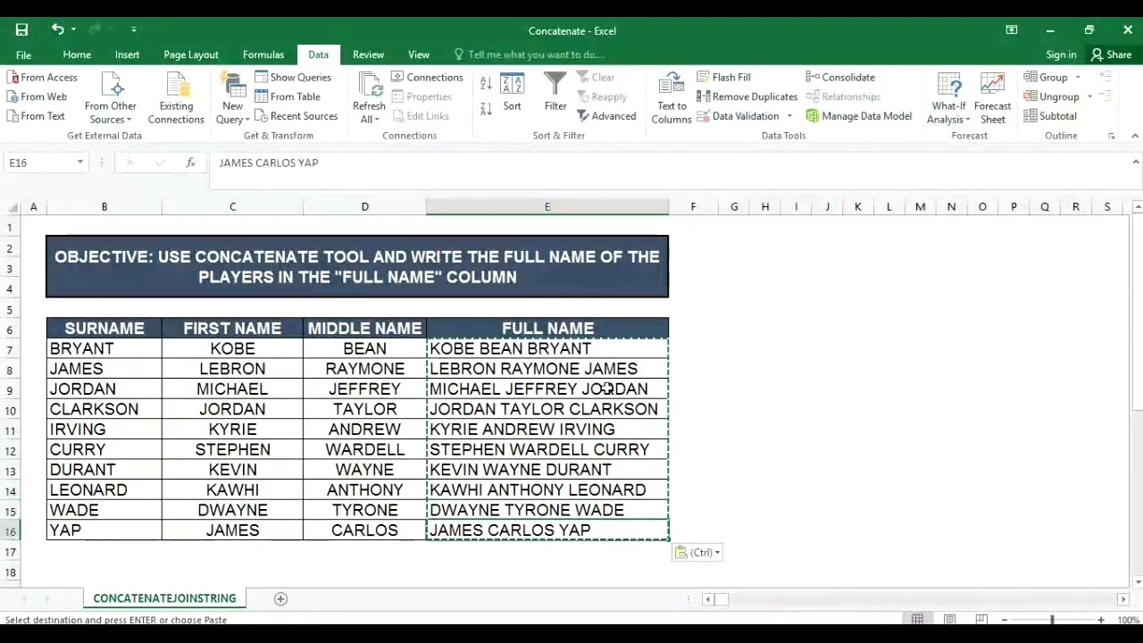
{"action": "left_click", "coordinate": [928, 395]}
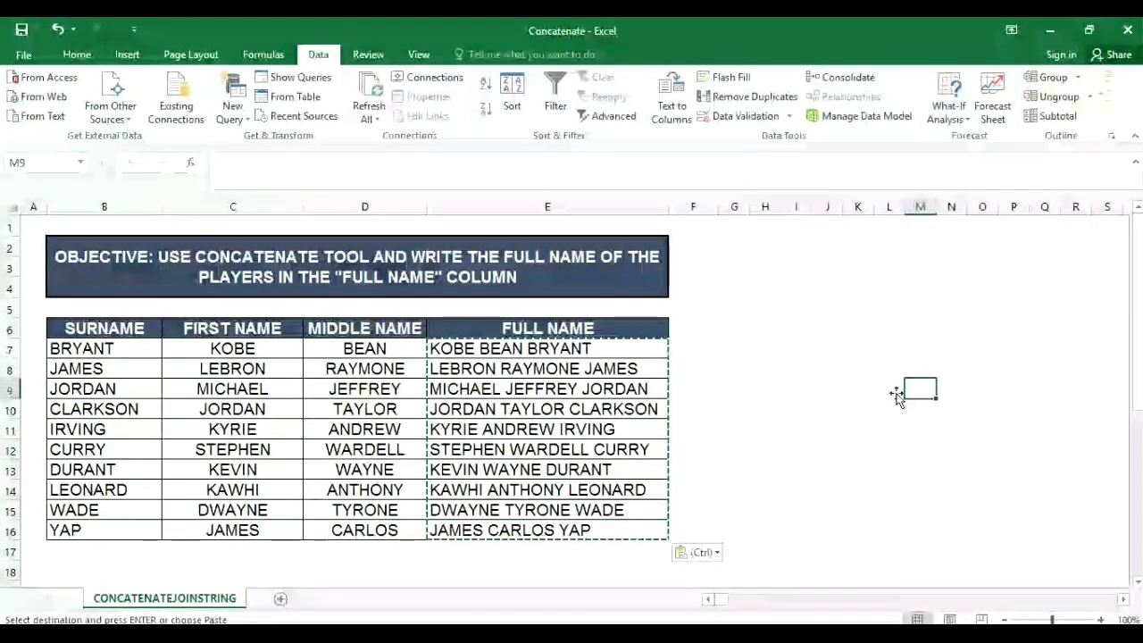